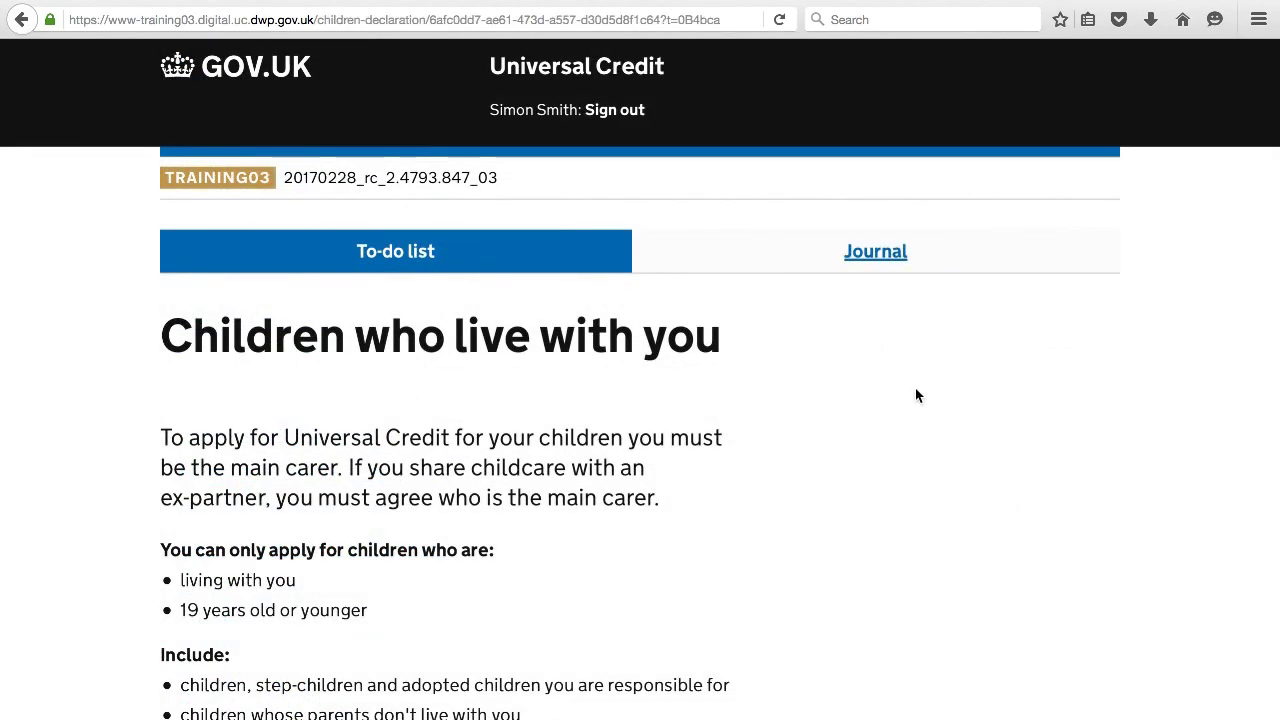
Enter 1 as the number of children to apply for and 750 pounds as the rent paid.
scroll(916, 396, "down", 3)
scroll(916, 396, "down", 3)
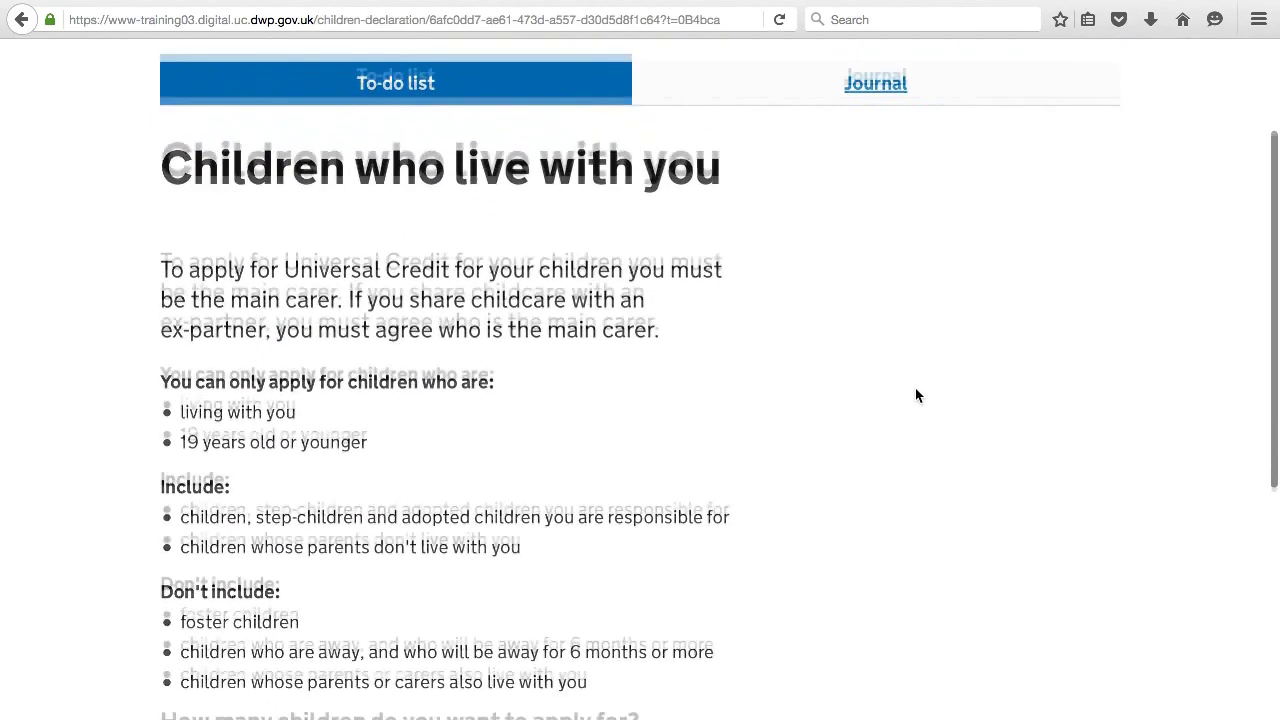
scroll(916, 396, "down", 2)
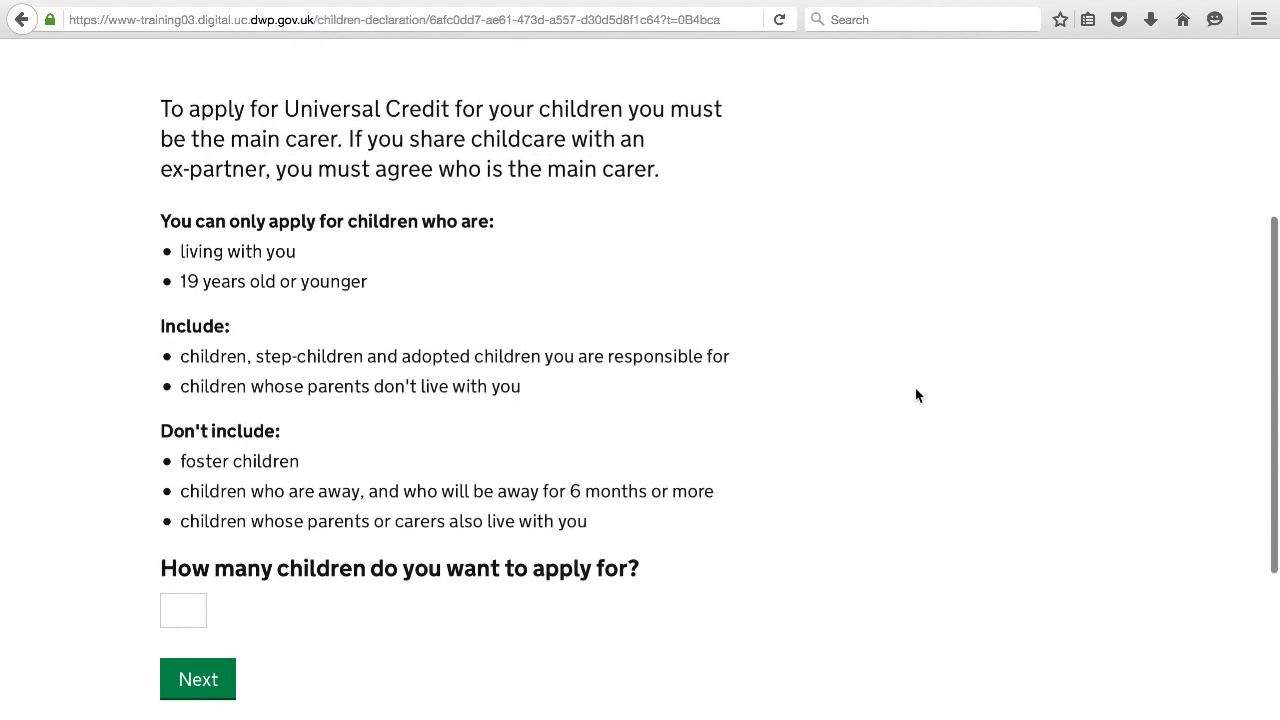
left_click(192, 607)
type("1")
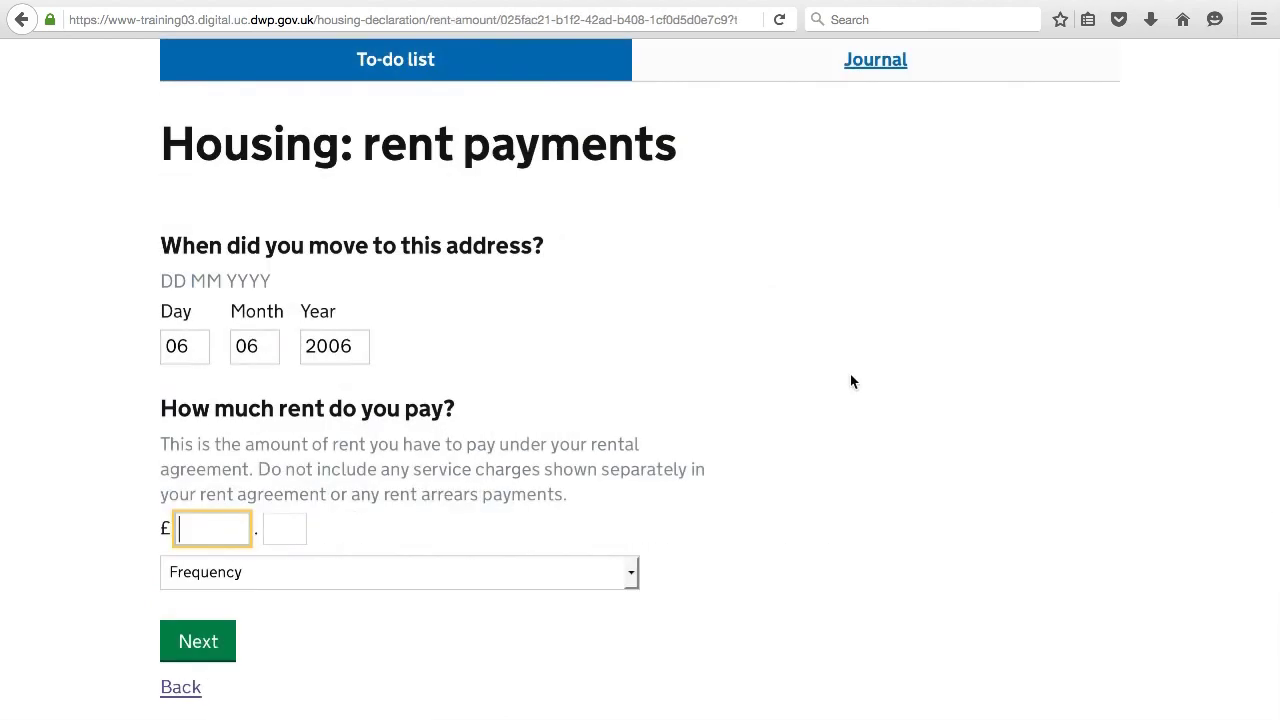
type("750")
key("Tab")
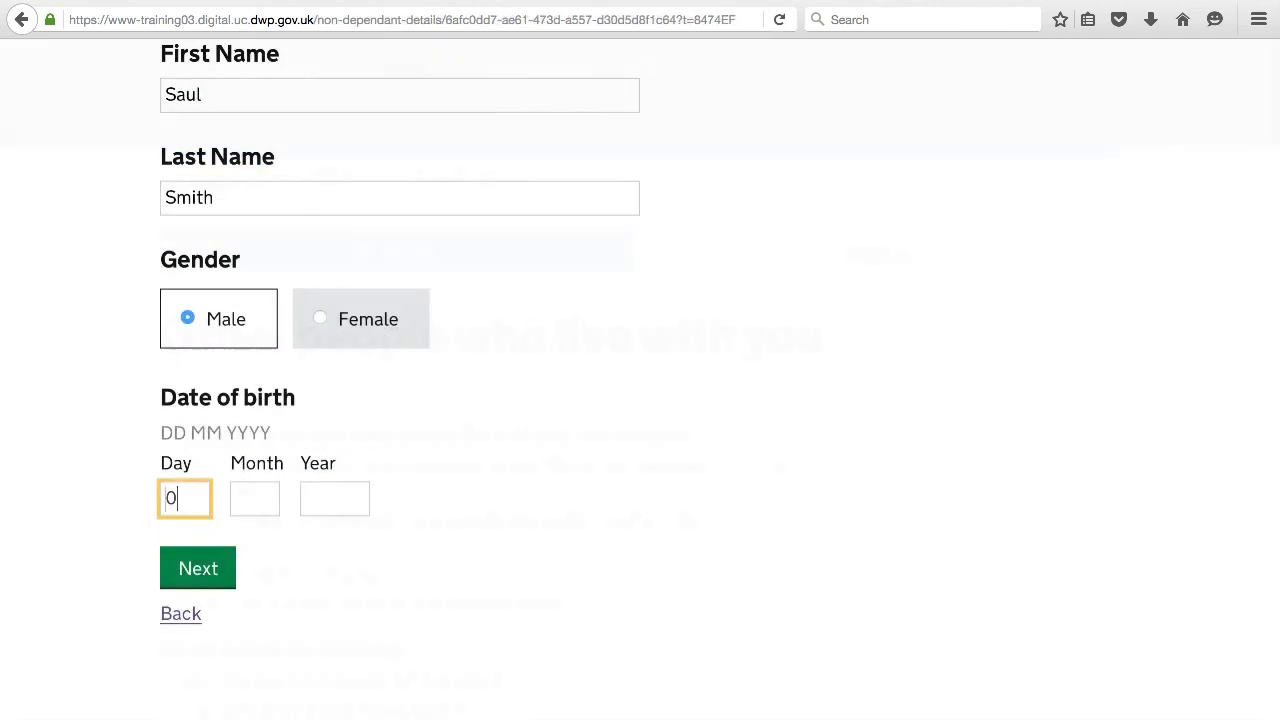
Fill in the date of birth of the other person living in the household.
type("3")
key("Tab")
type("03")
key("Tab")
type("1953")
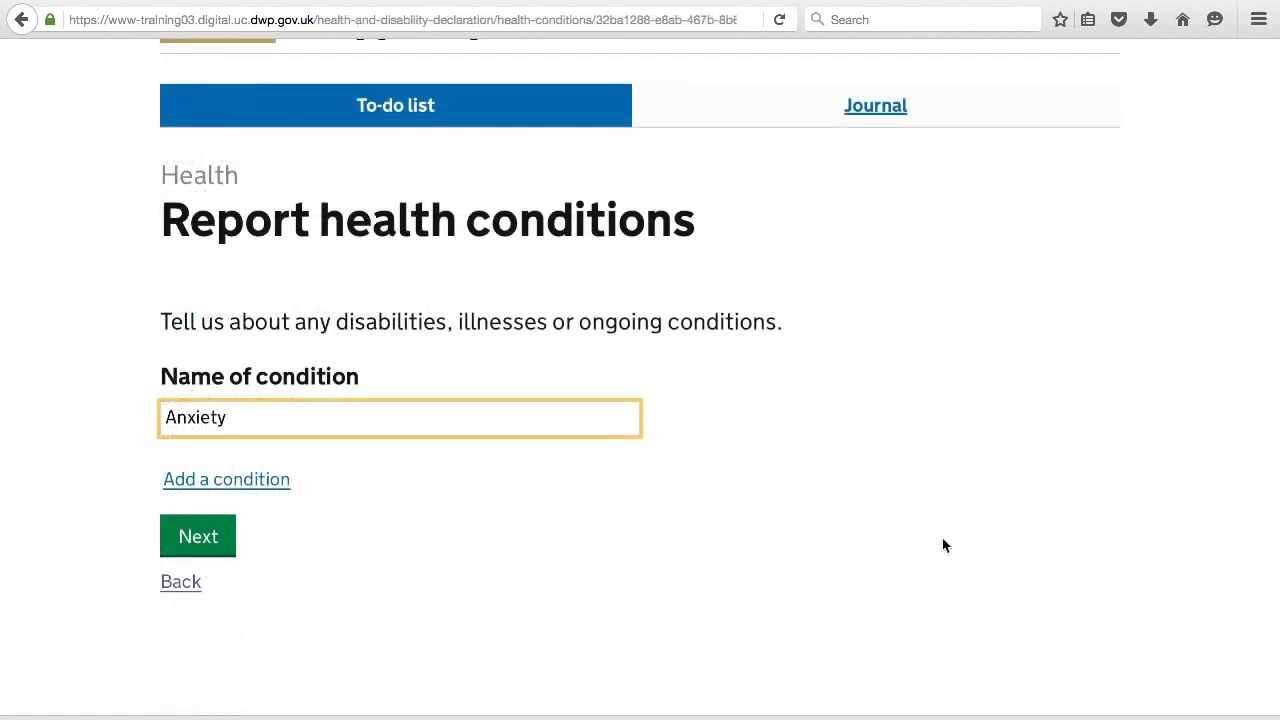
Submit the support-at-work details in the health section.
left_click(943, 540)
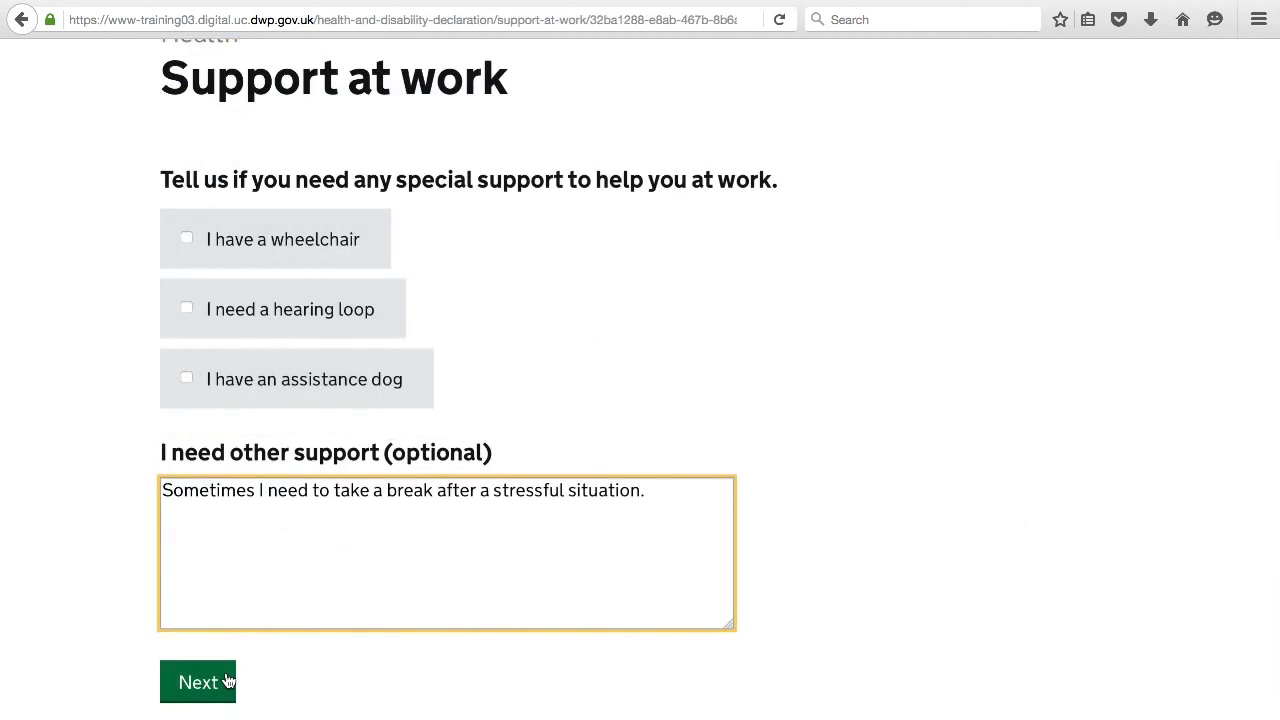
left_click(229, 682)
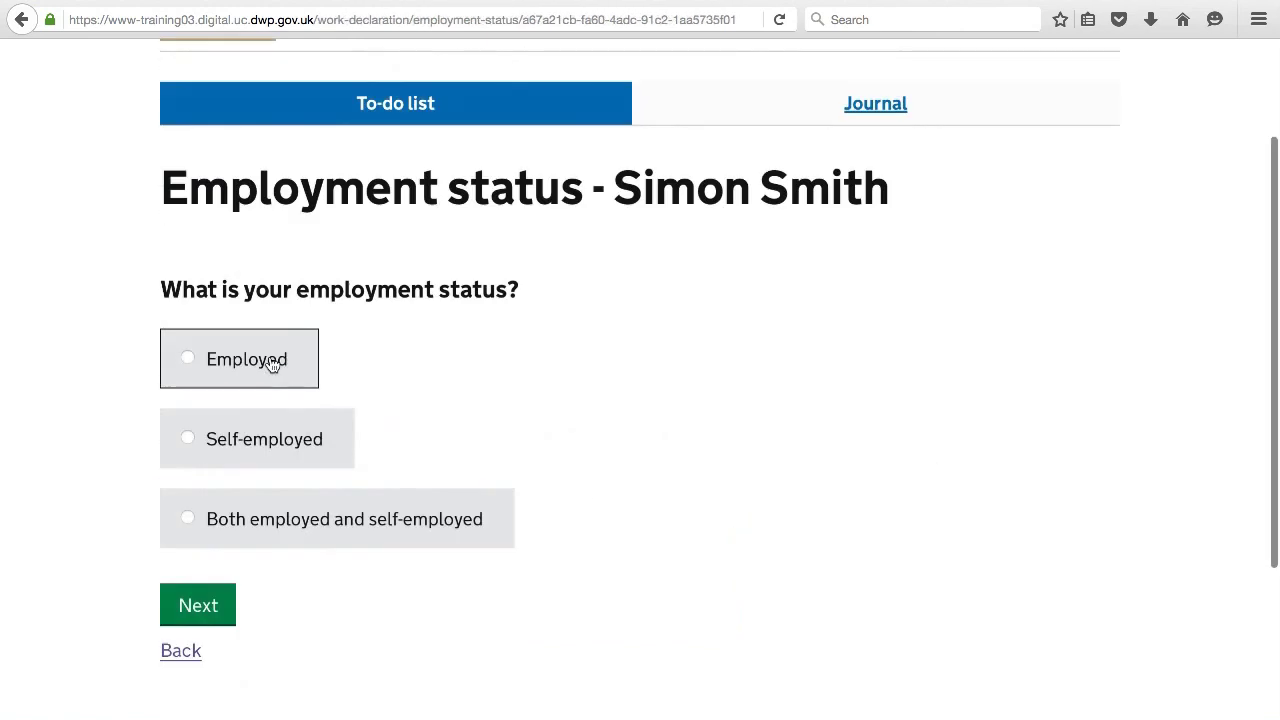
Set the employment status to Employed and the frequency of the usual earnings to Weekly.
left_click(272, 365)
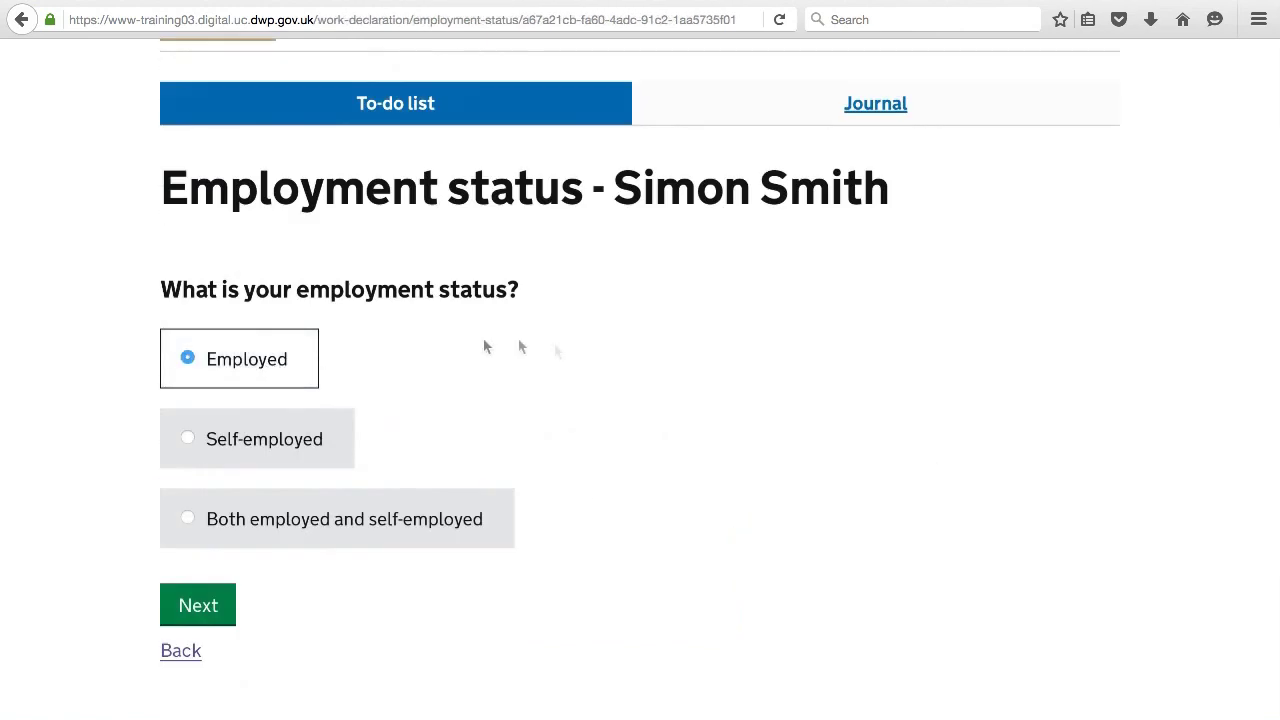
left_click(211, 593)
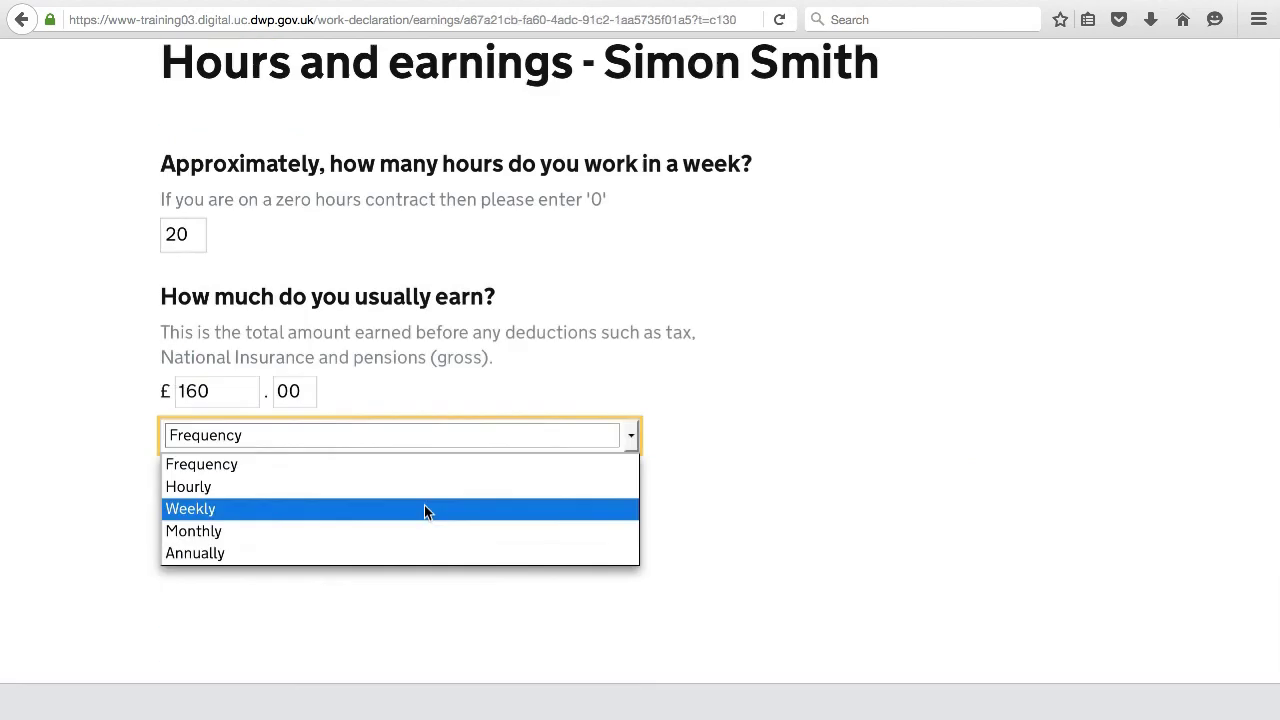
left_click(424, 508)
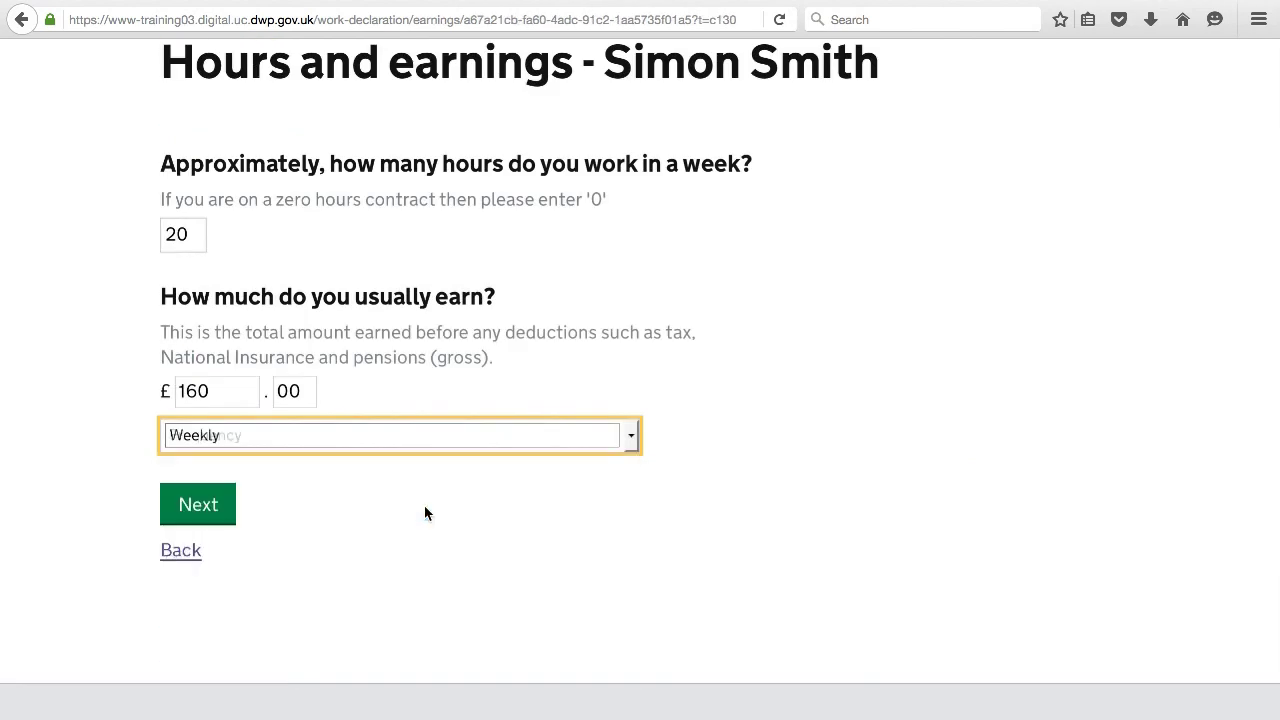
Enter the sort code and account number in the bank account details.
type("3456")
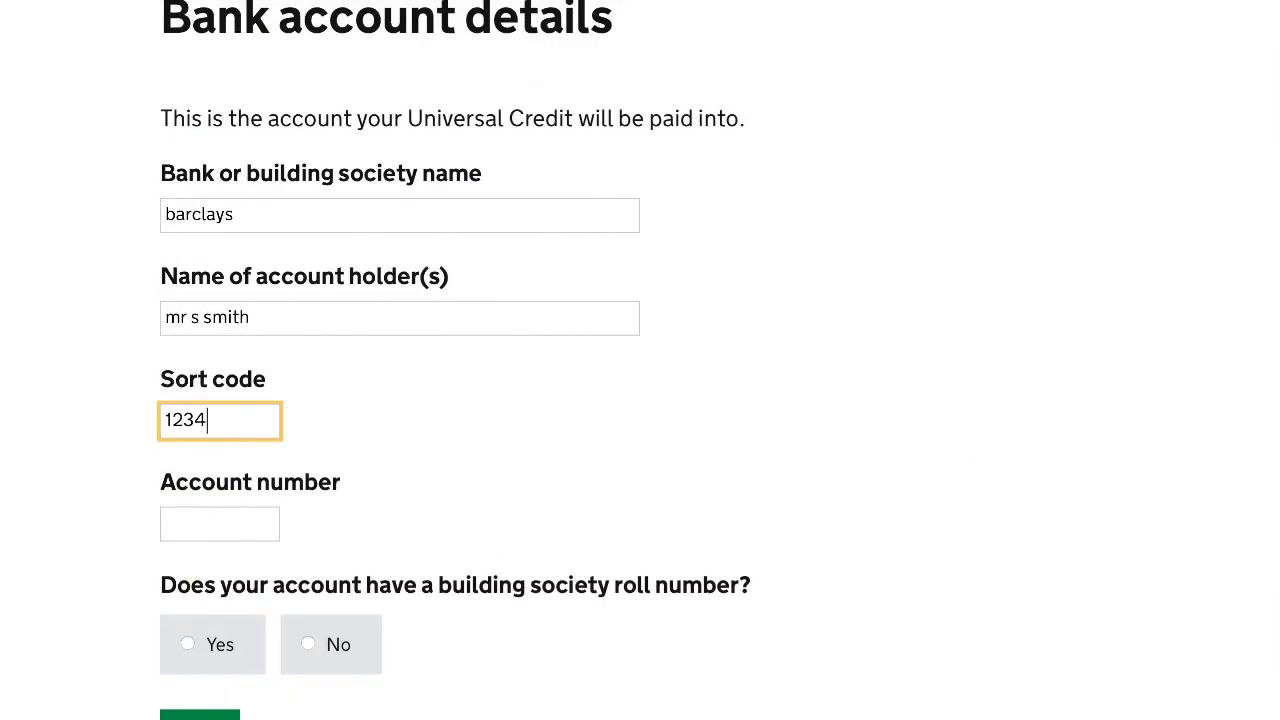
left_click(220, 524)
type("123456")
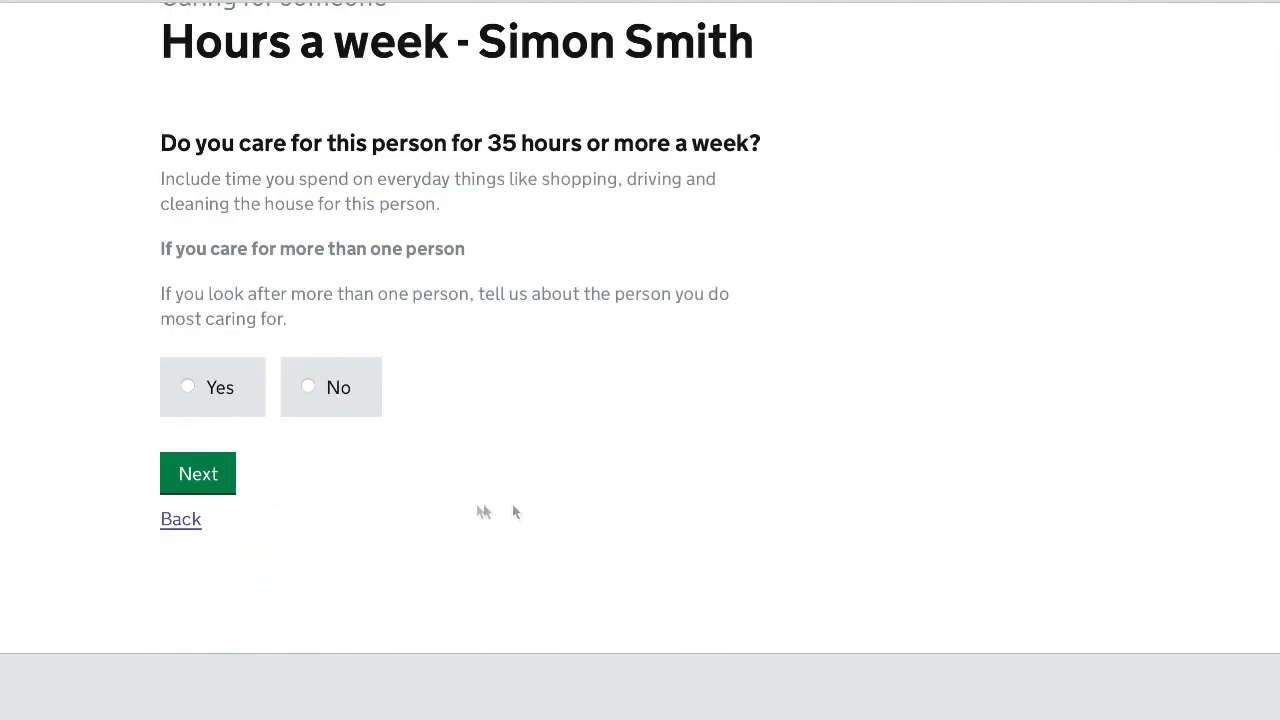
Answer Yes to caring for this person for 35 hours or more a week and continue.
left_click(225, 400)
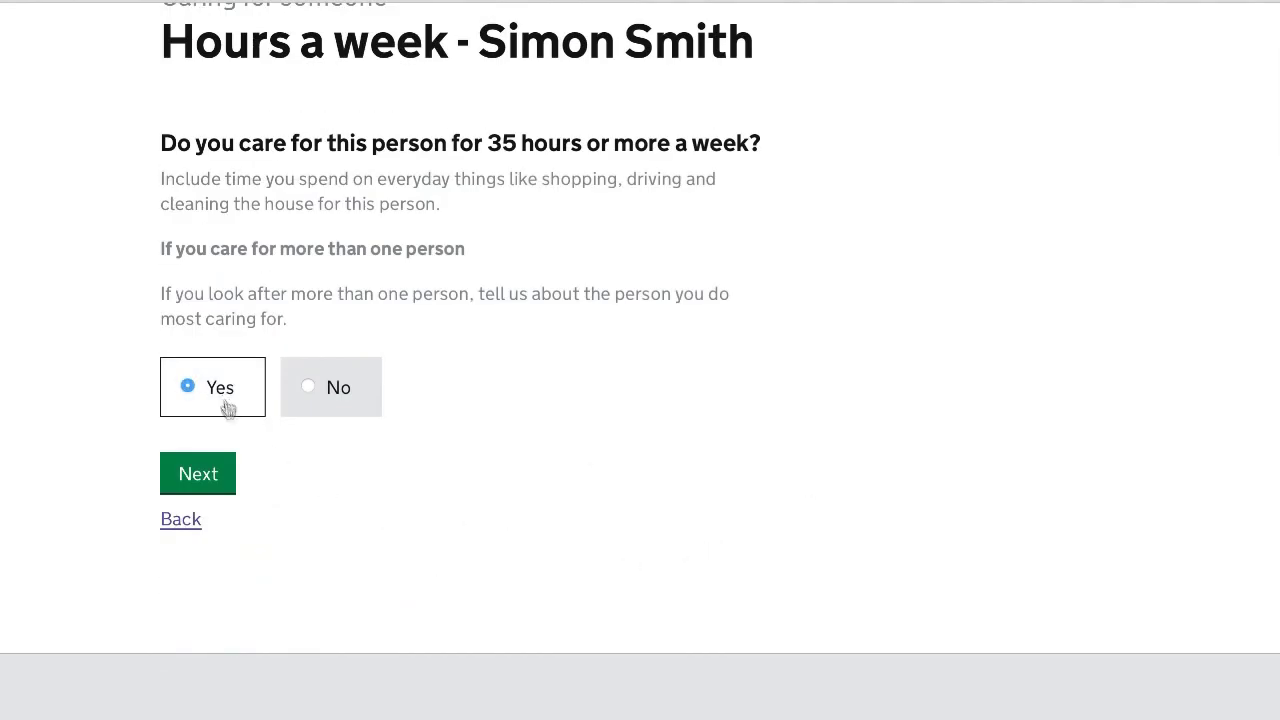
left_click(201, 489)
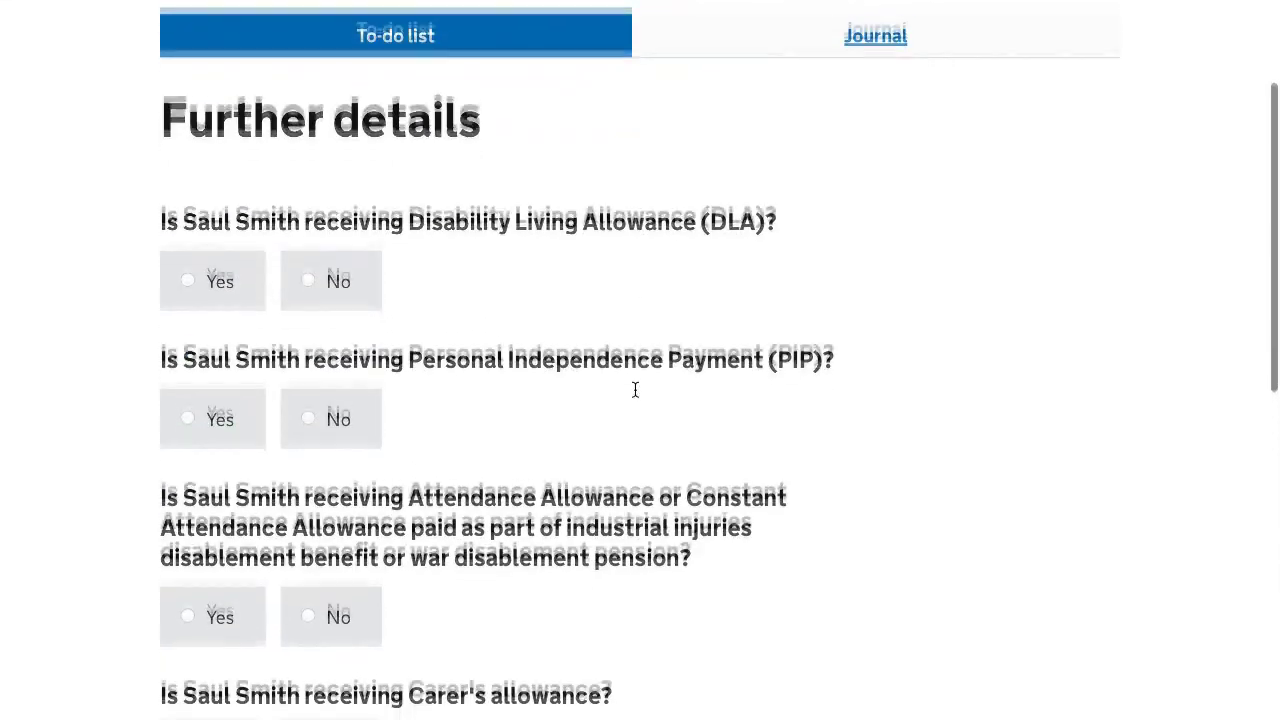
Answer No for Disability Living Allowance and Yes for Personal Independence Payment in the further details about the person.
scroll(635, 392, "down", 1)
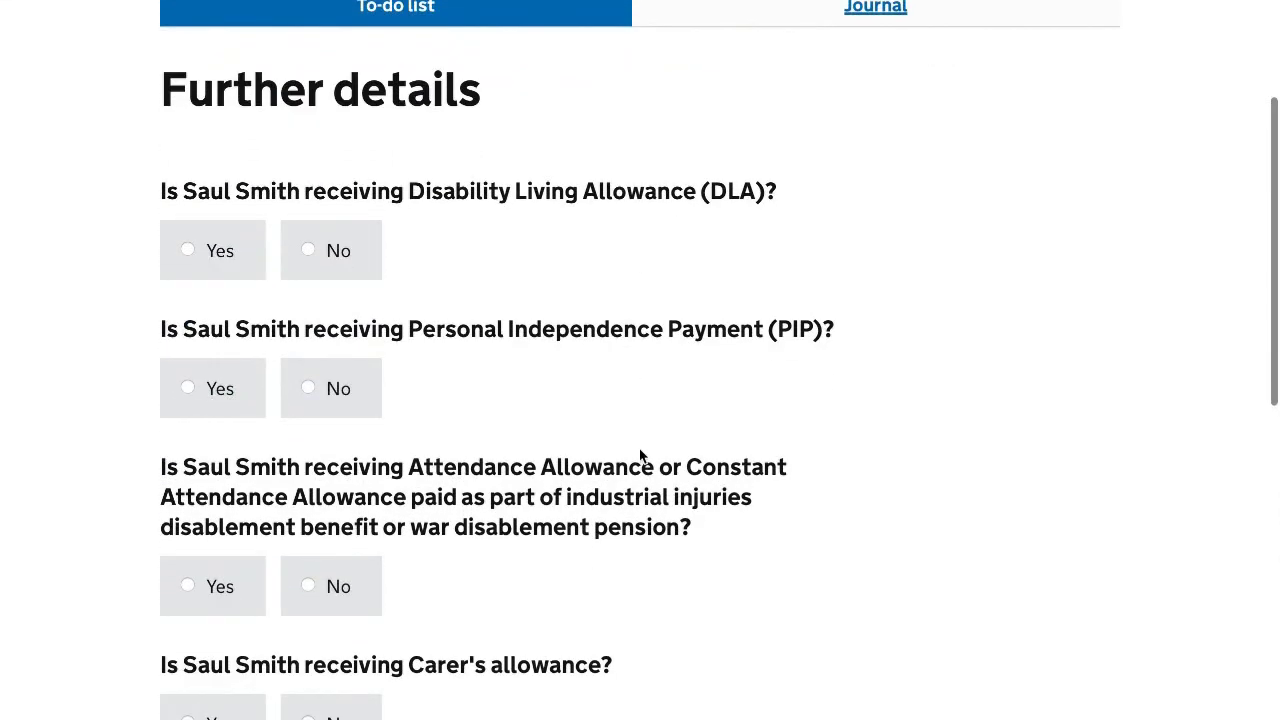
scroll(640, 455, "down", 2)
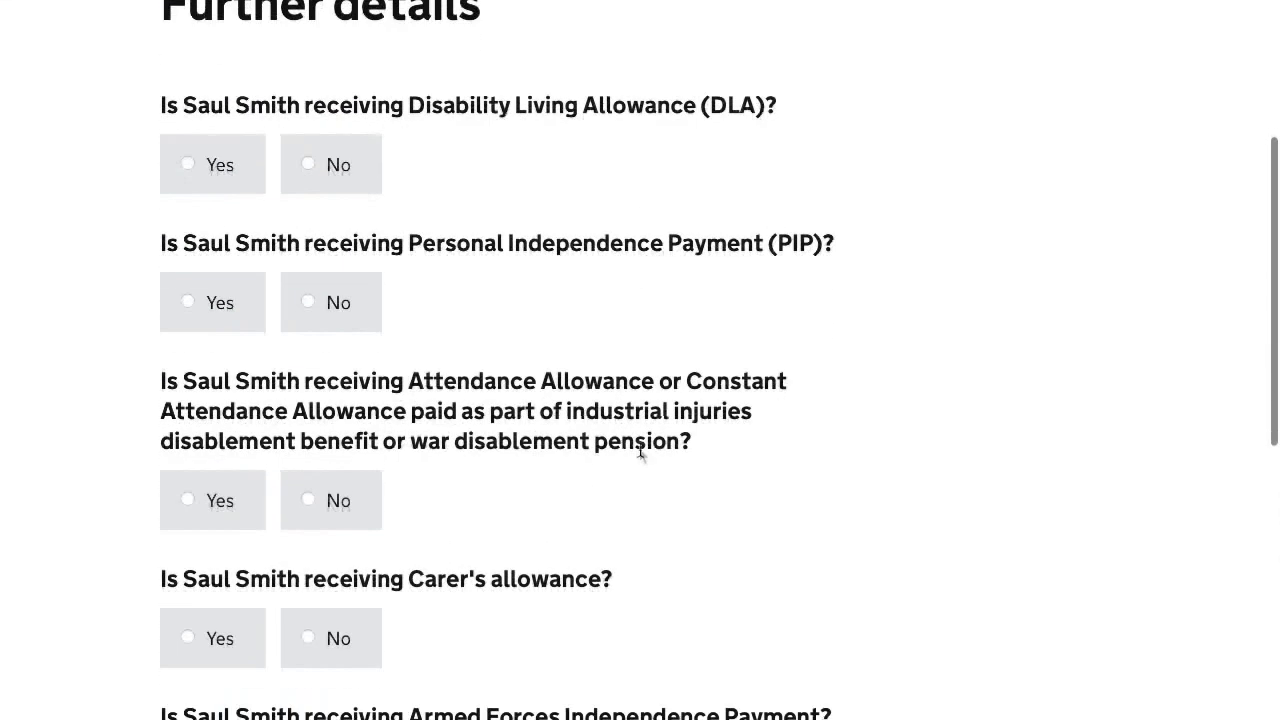
left_click(366, 190)
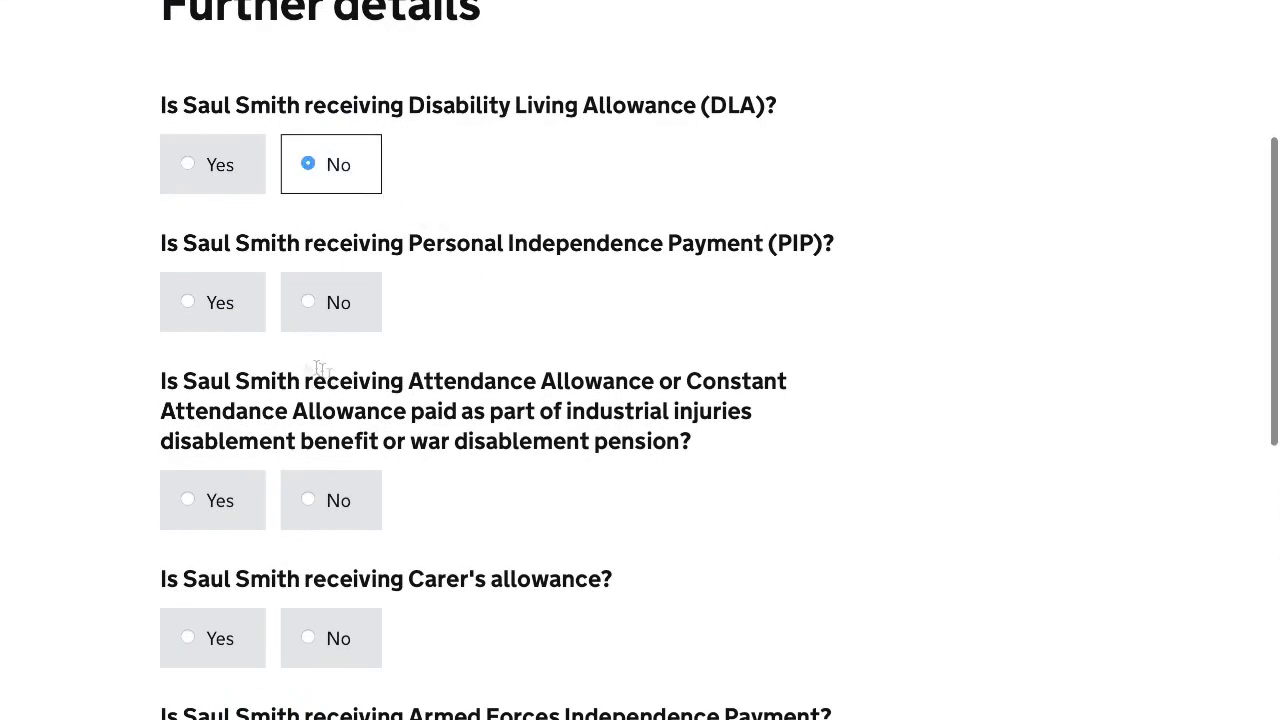
left_click(237, 318)
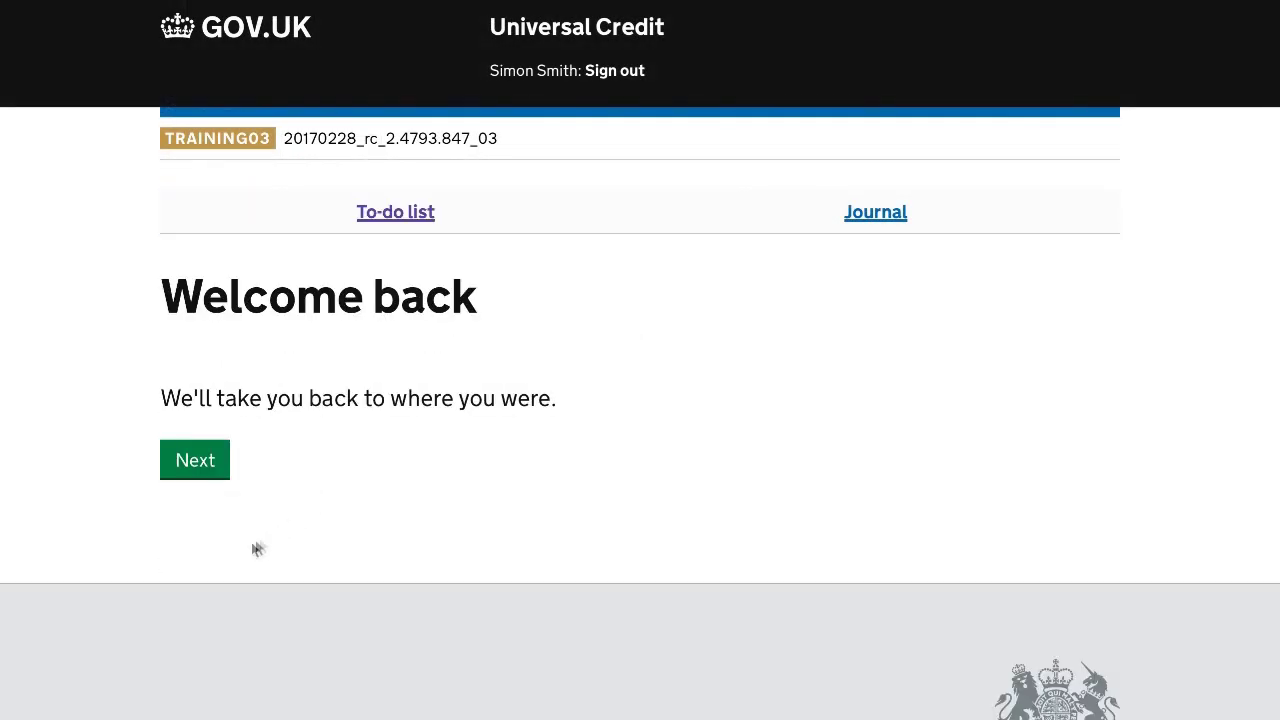
Resume the claim and open the task for confirming that the details are correct.
left_click(186, 460)
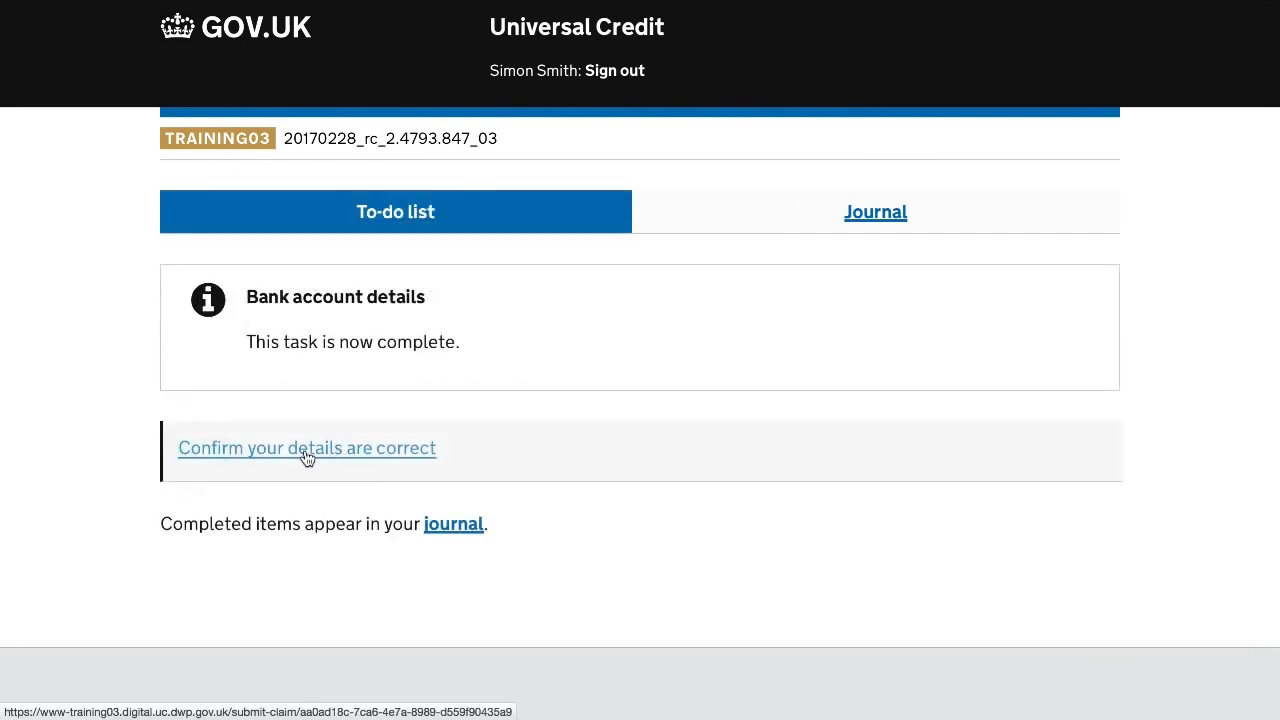
left_click(307, 452)
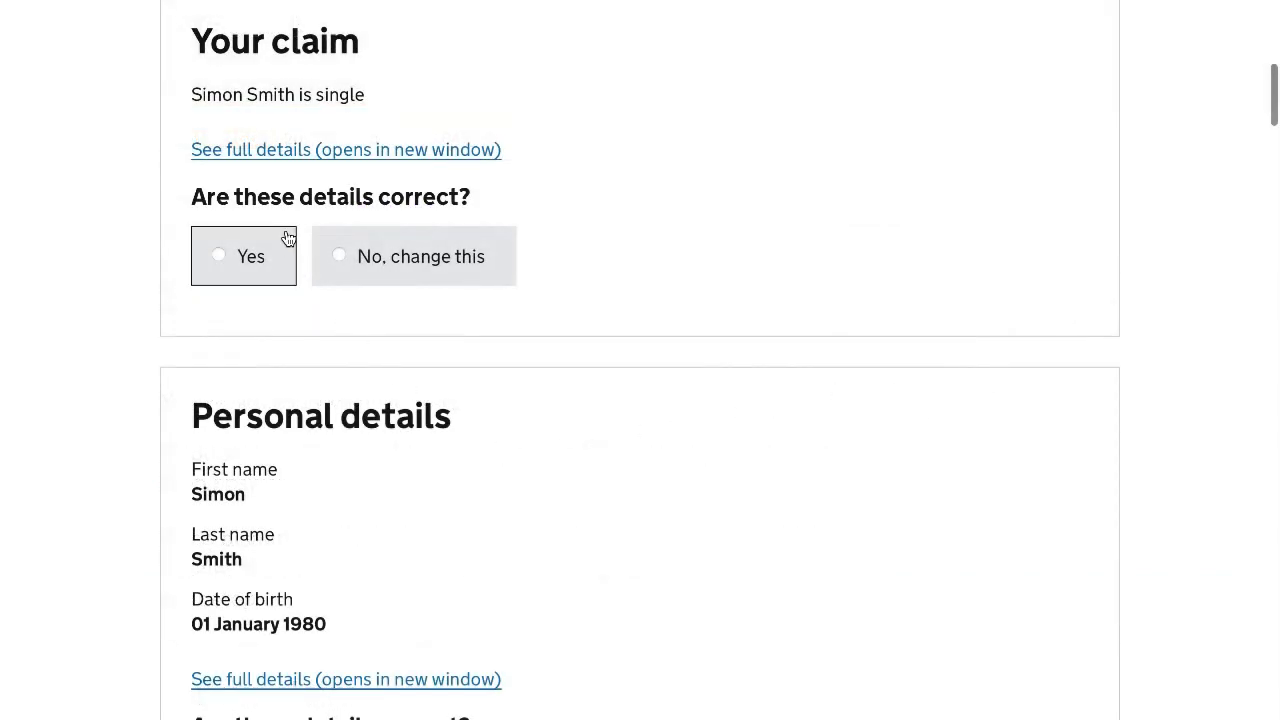
Mark the Your claim details as correct, trying the change option before settling on Yes.
left_click(288, 240)
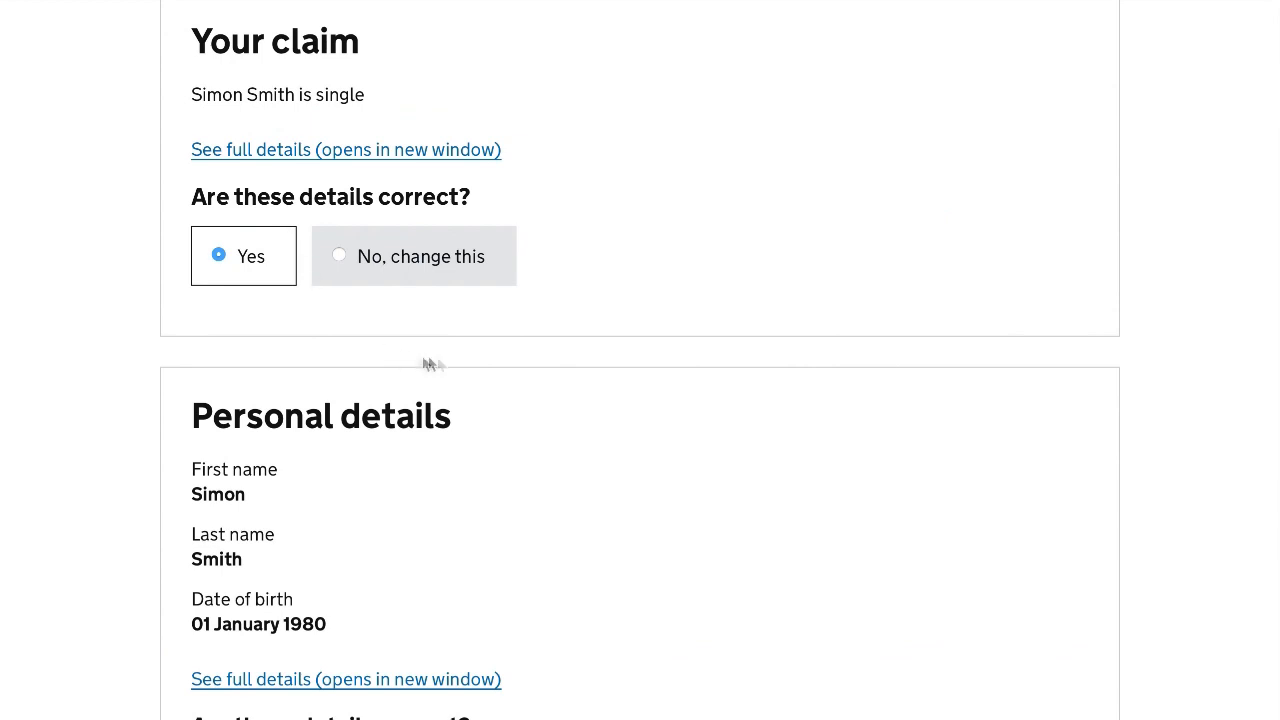
left_click(502, 266)
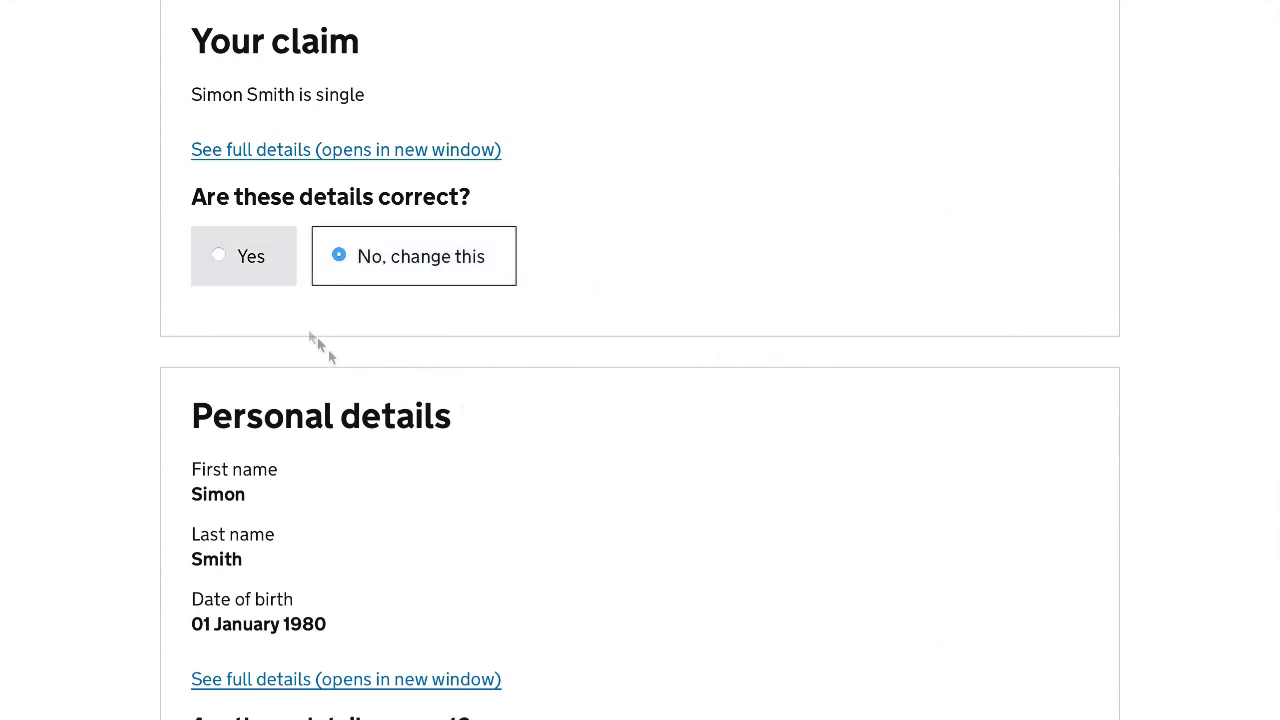
left_click(270, 280)
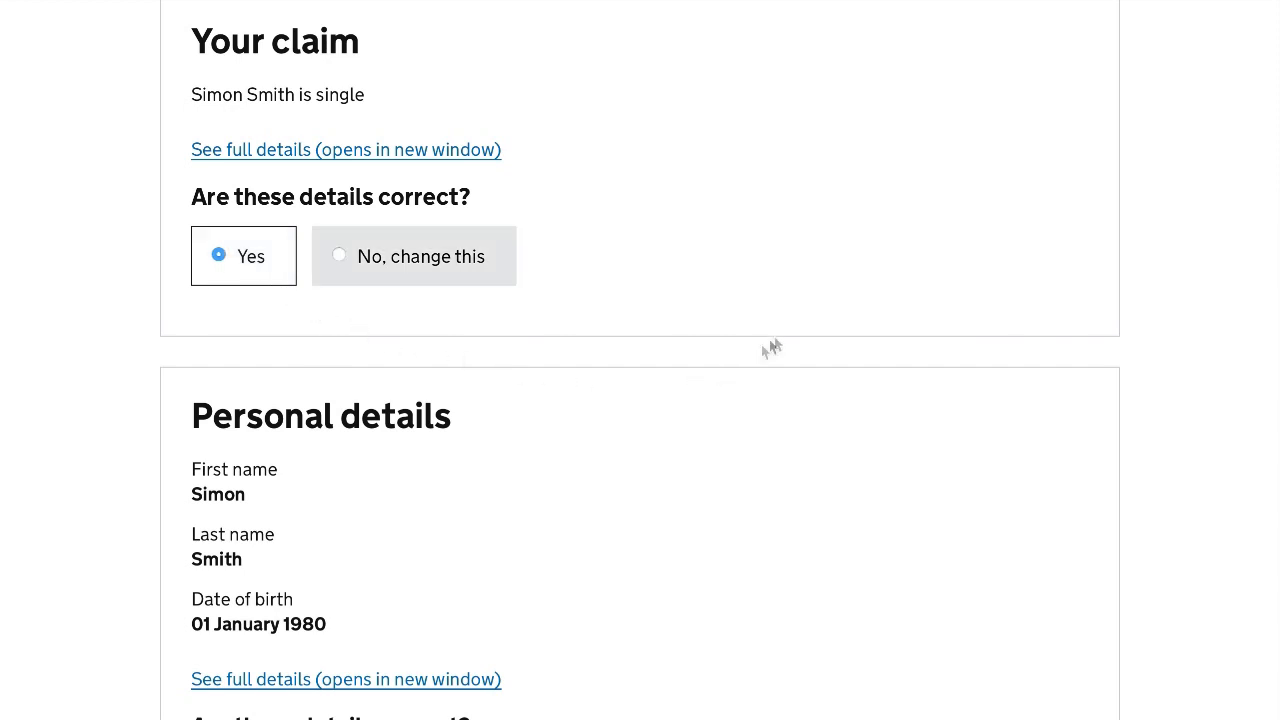
Confirm the personal details as correct, agree with the full details of the claim and continue.
scroll(789, 334, "down", 1)
scroll(789, 334, "down", 5)
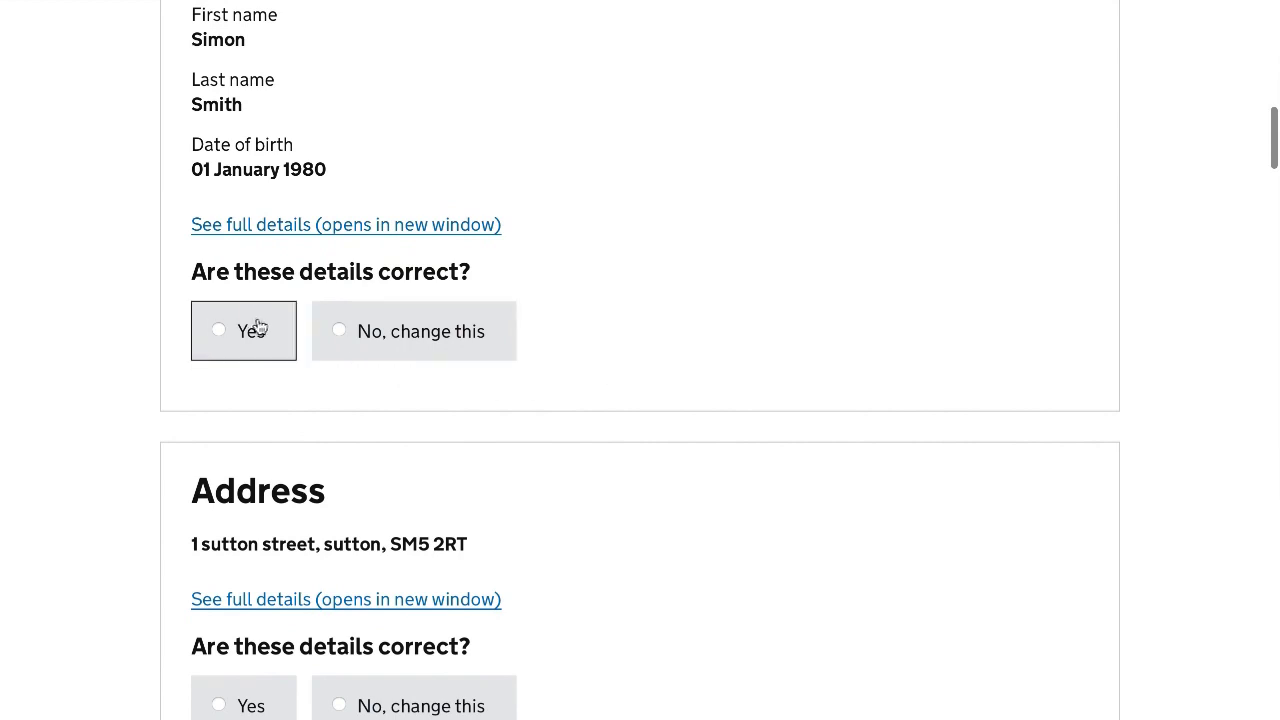
left_click(252, 330)
scroll(585, 421, "down", 10)
left_click(190, 324)
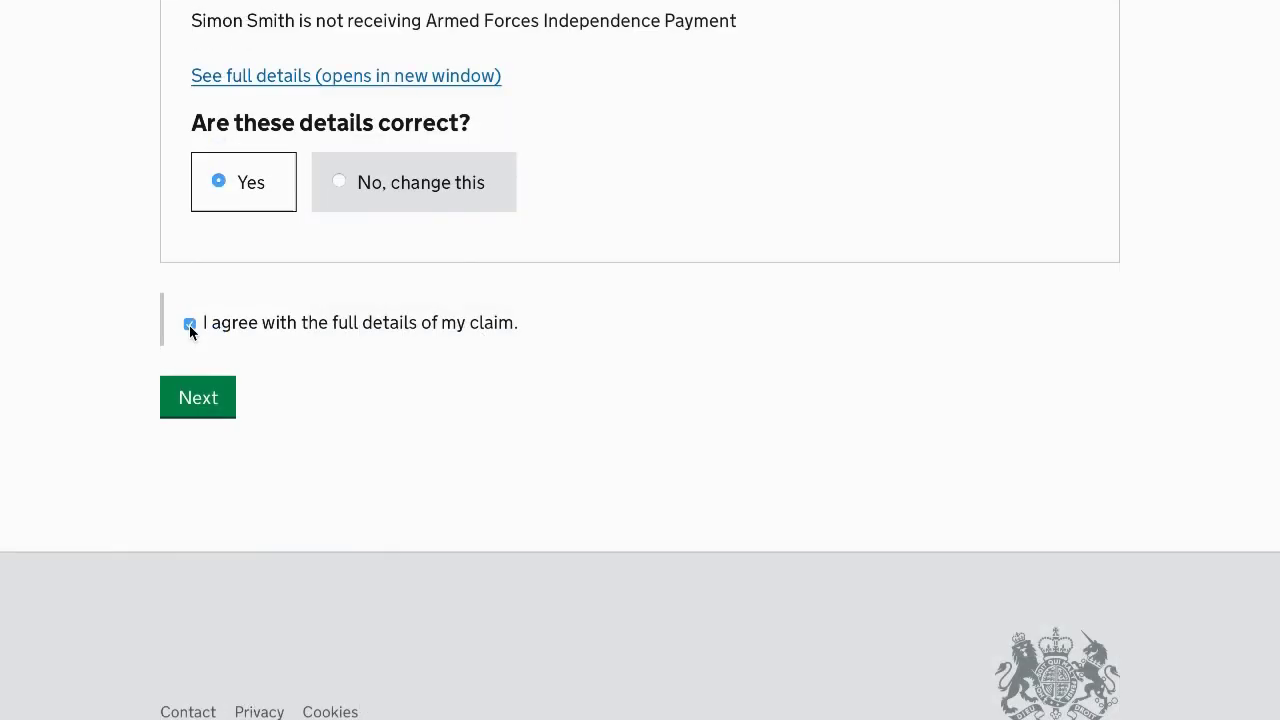
left_click(196, 399)
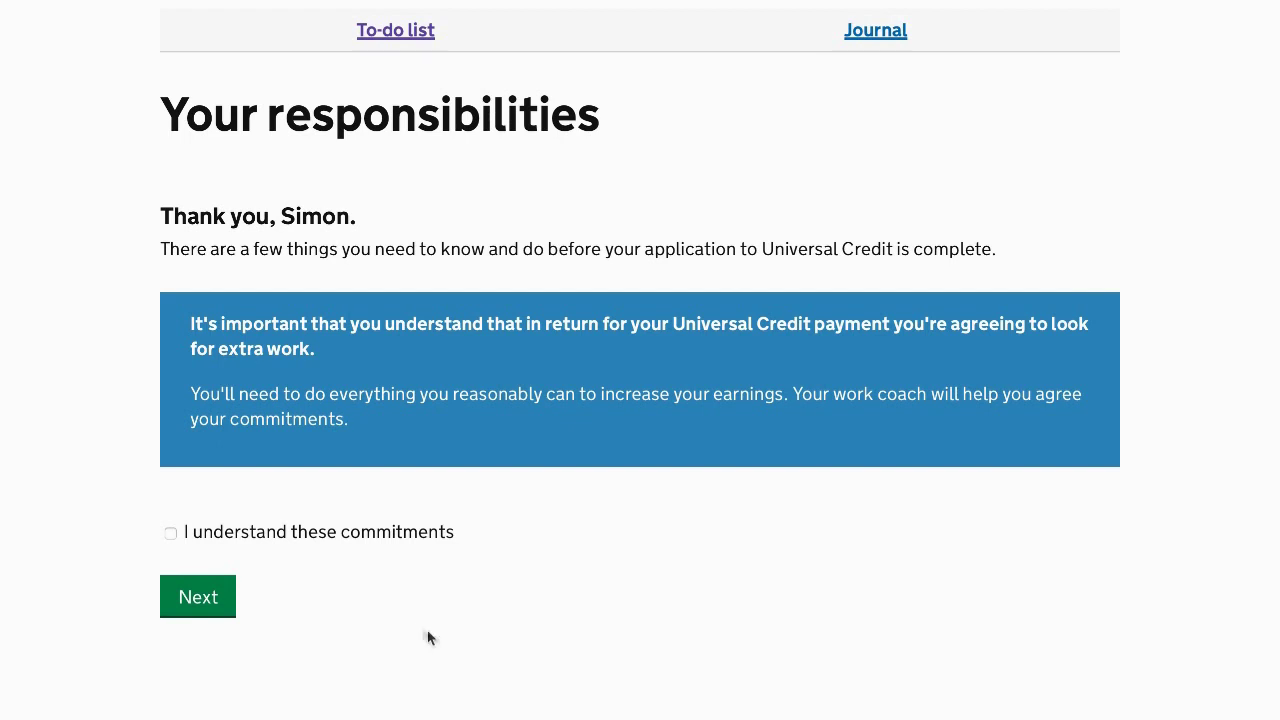
Declare that the commitments under Your responsibilities are understood and continue.
left_click(241, 536)
left_click(179, 607)
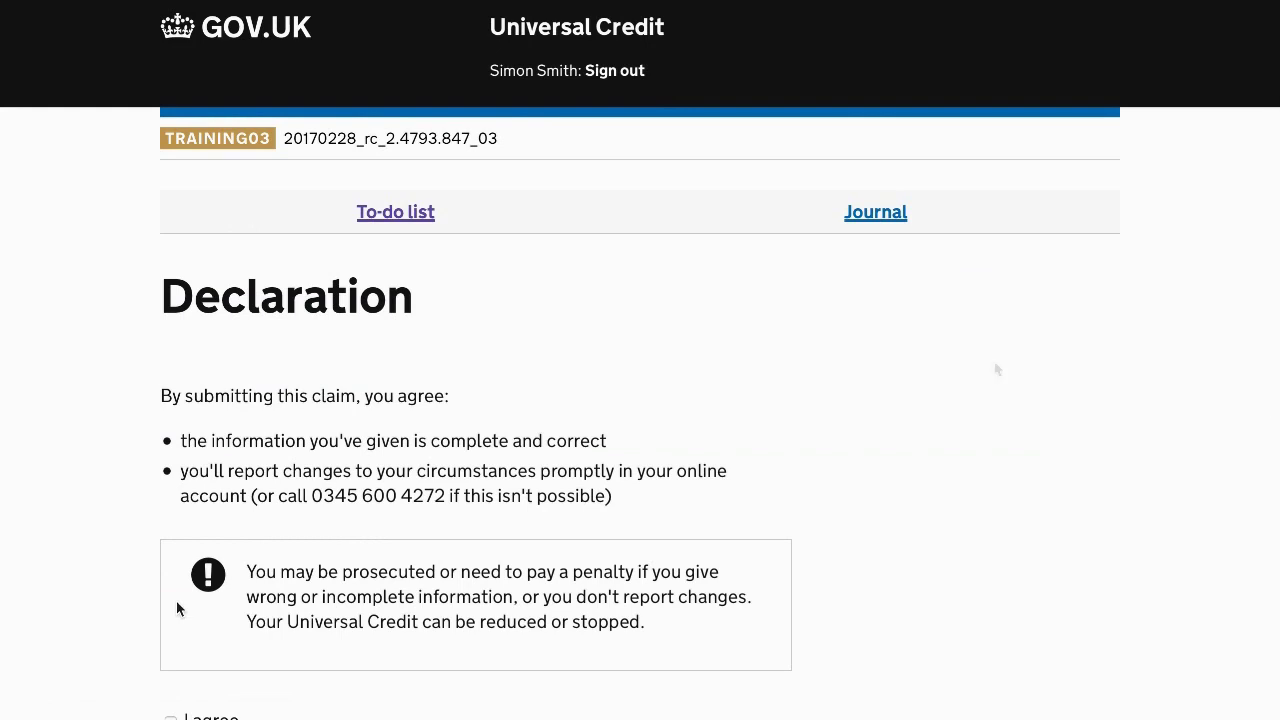
Agree to the declaration and submit the Universal Credit claim.
scroll(995, 369, "down", 3)
scroll(995, 369, "down", 1)
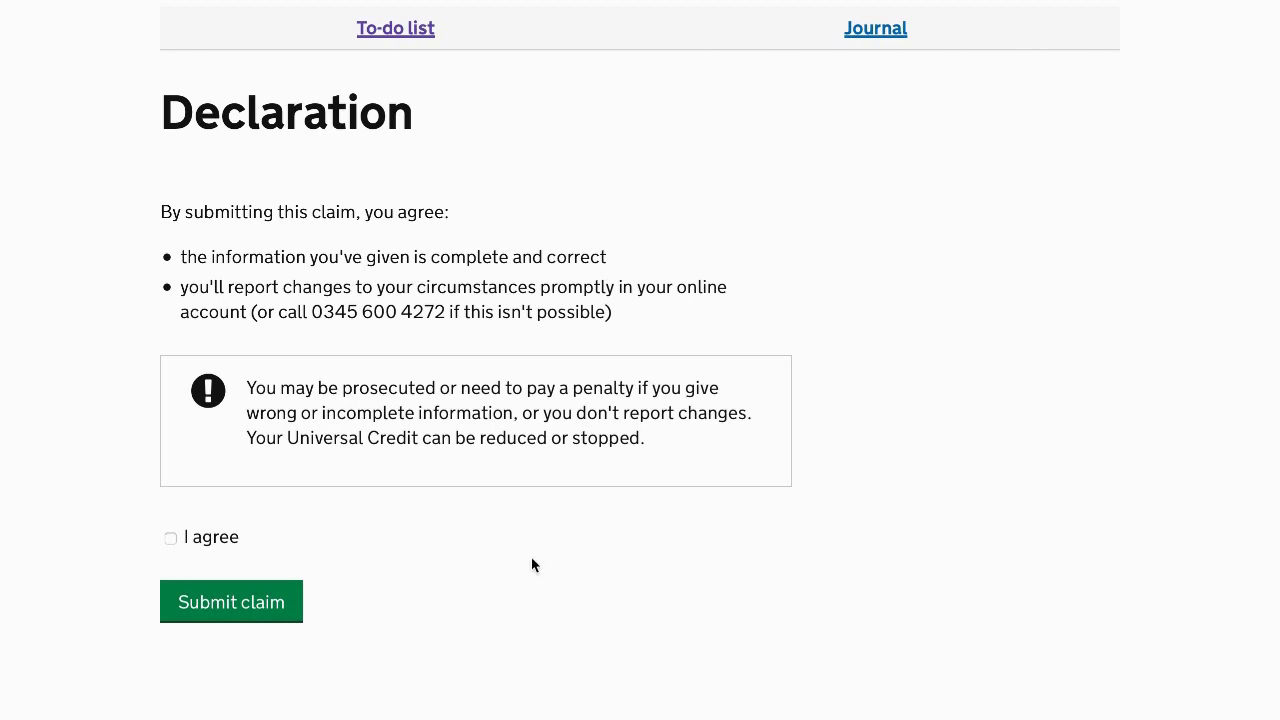
left_click(170, 538)
left_click(242, 614)
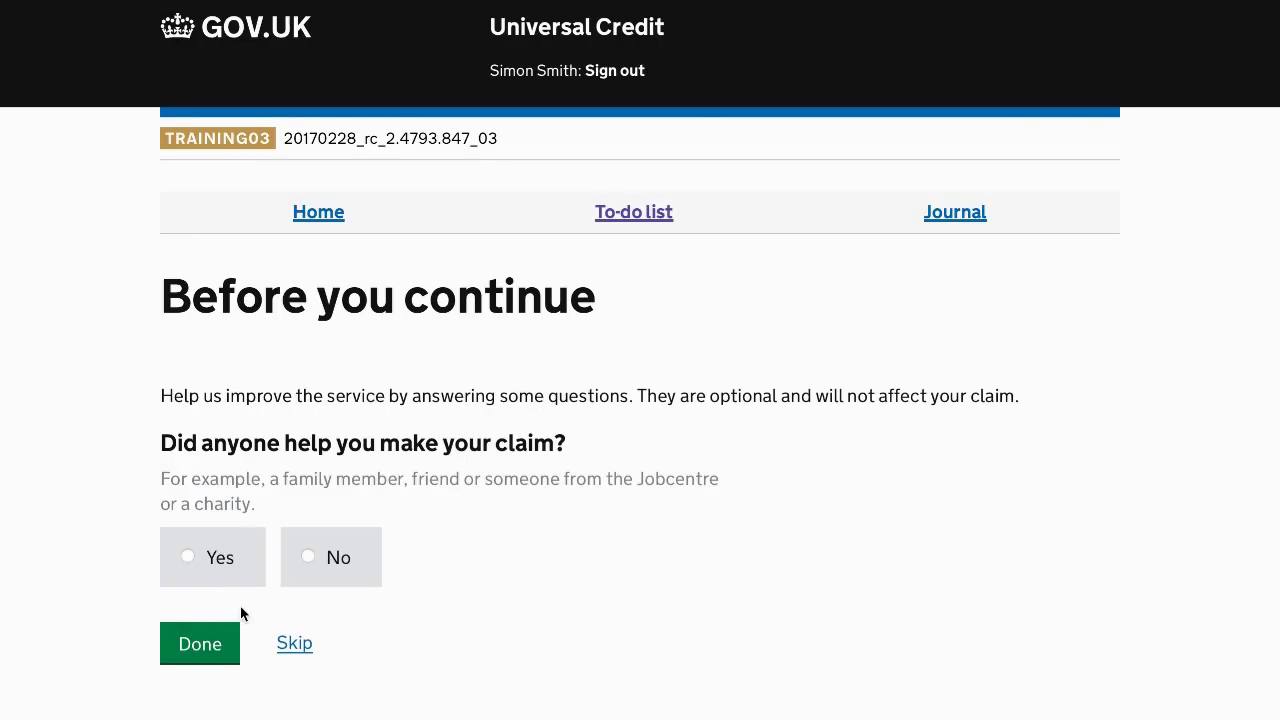
Answer Yes to having had help making the claim and look through the follow-up questions.
scroll(910, 476, "down", 1)
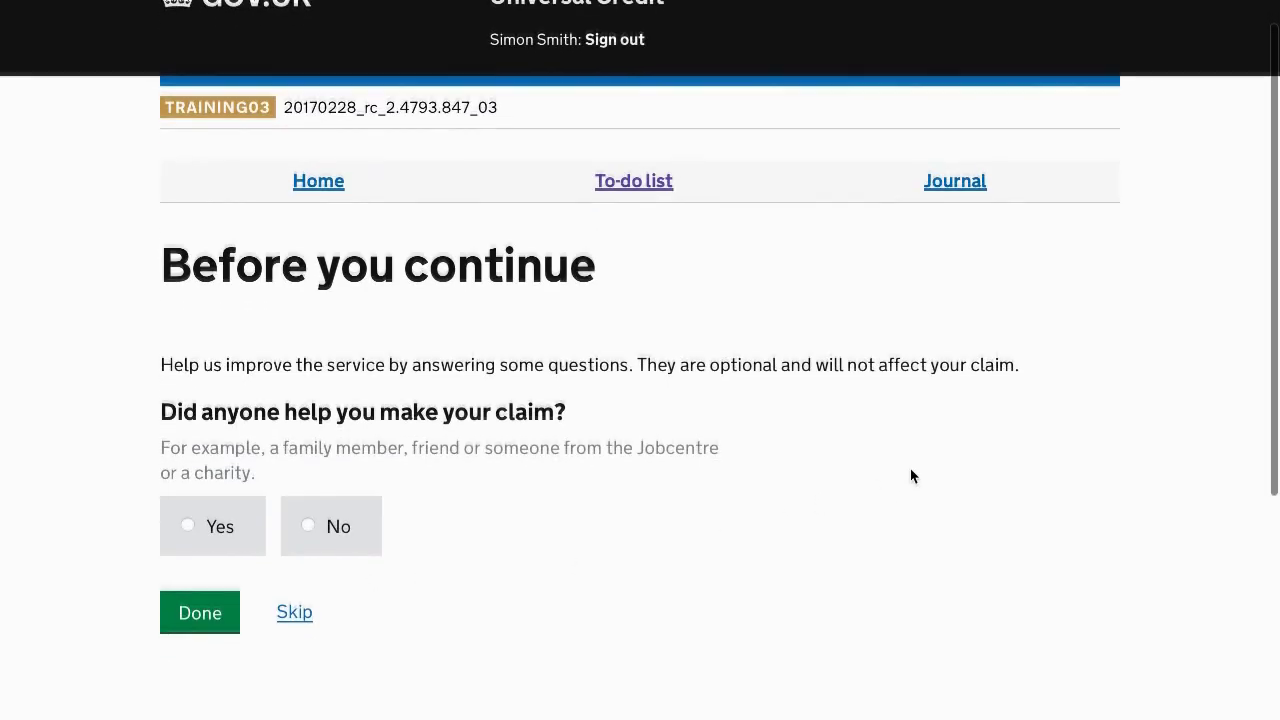
scroll(911, 476, "down", 3)
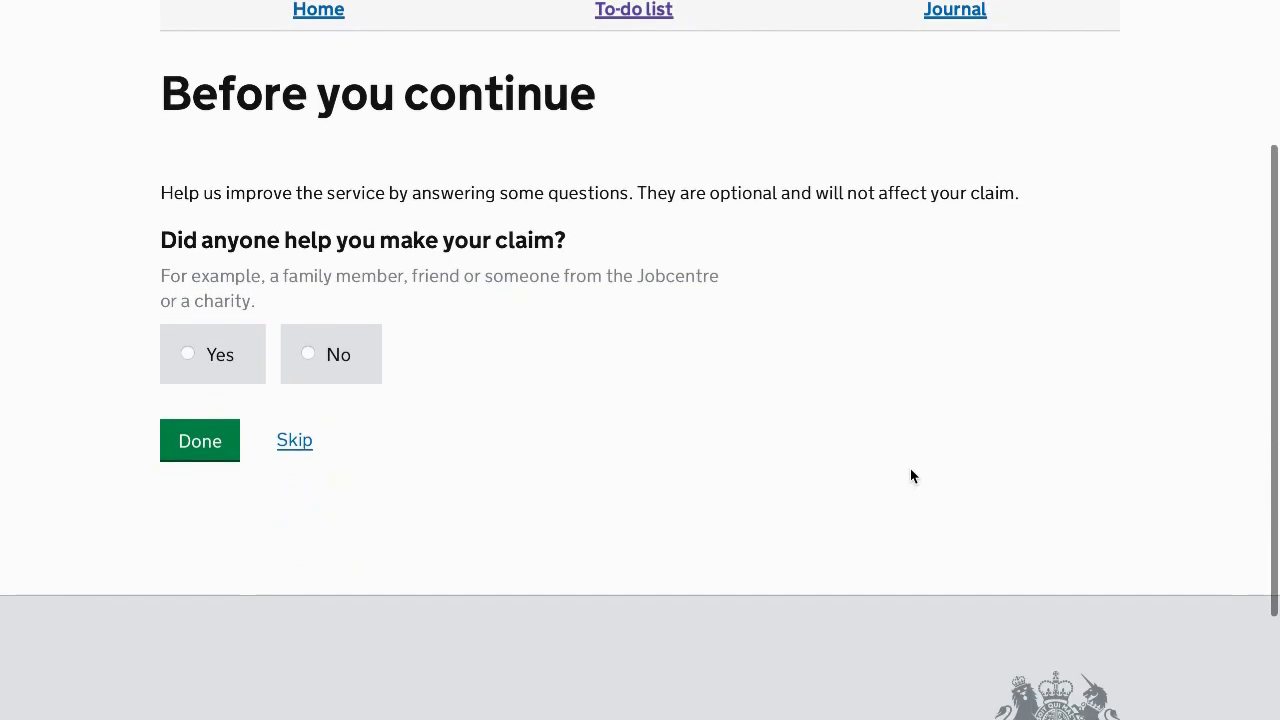
left_click(220, 358)
scroll(769, 411, "down", 5)
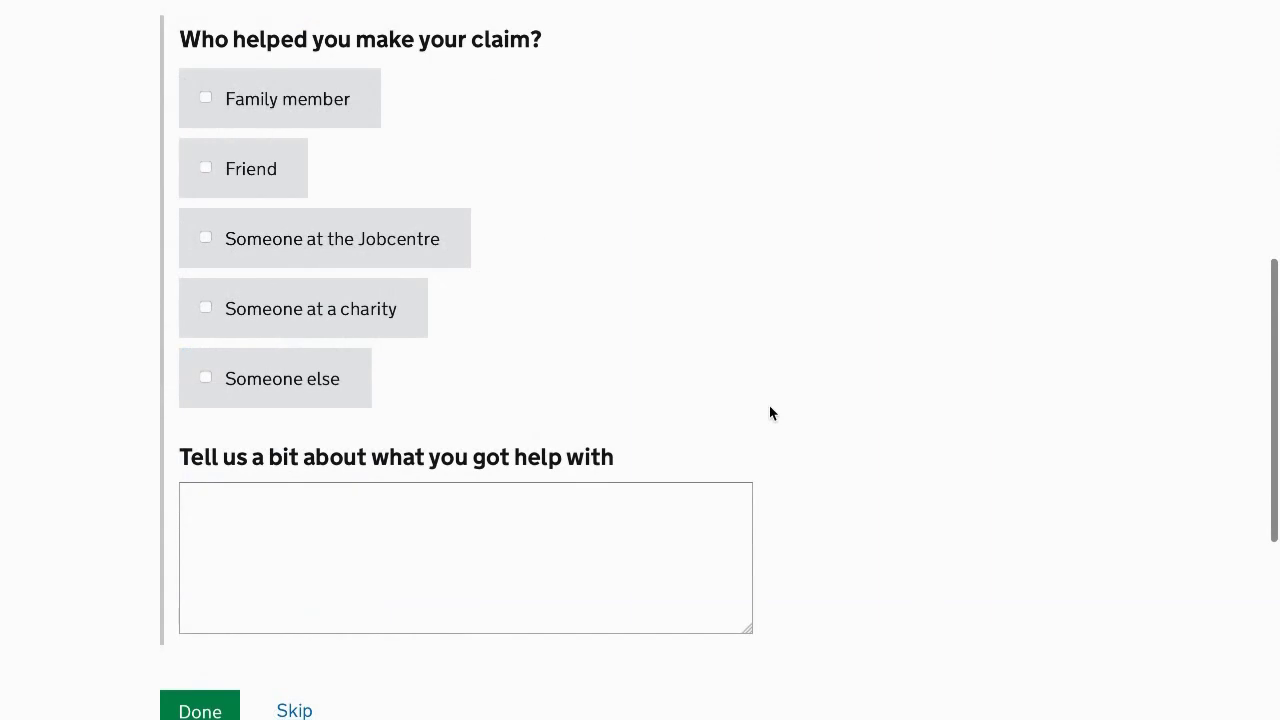
scroll(769, 412, "up", 1)
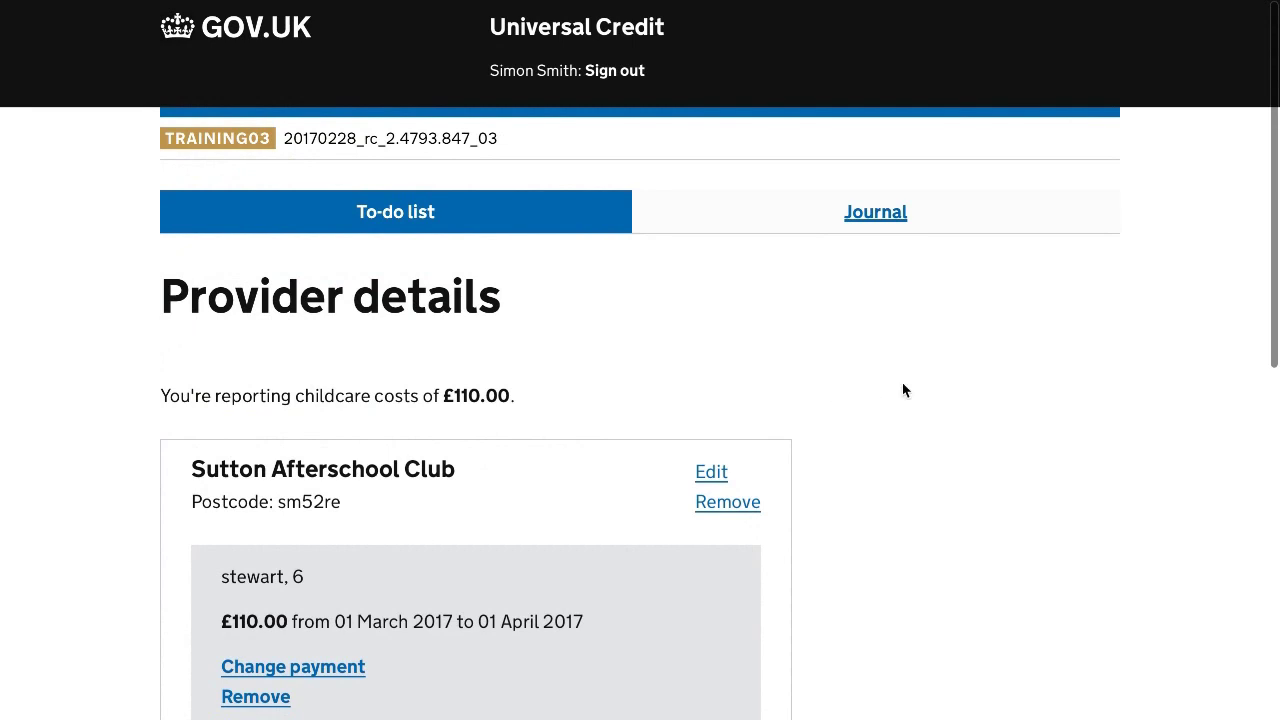
Review the childcare provider and payment details being reported.
scroll(915, 440, "down", 3)
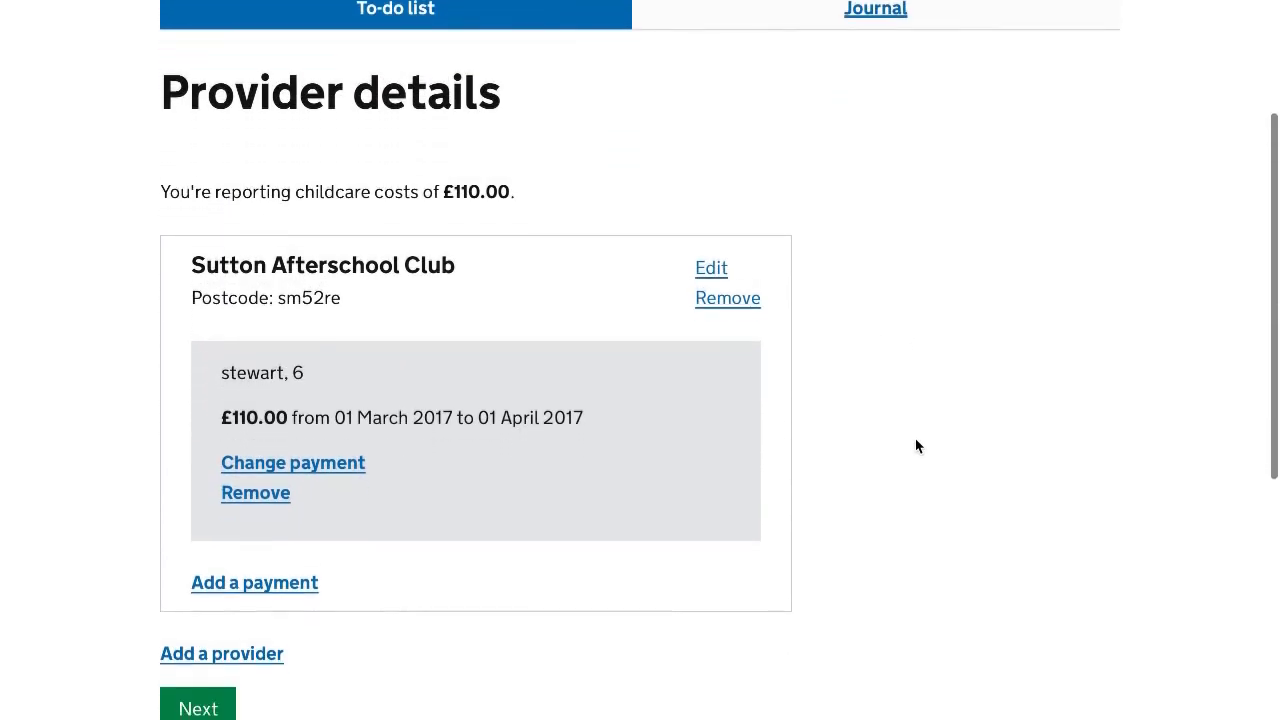
scroll(917, 446, "down", 3)
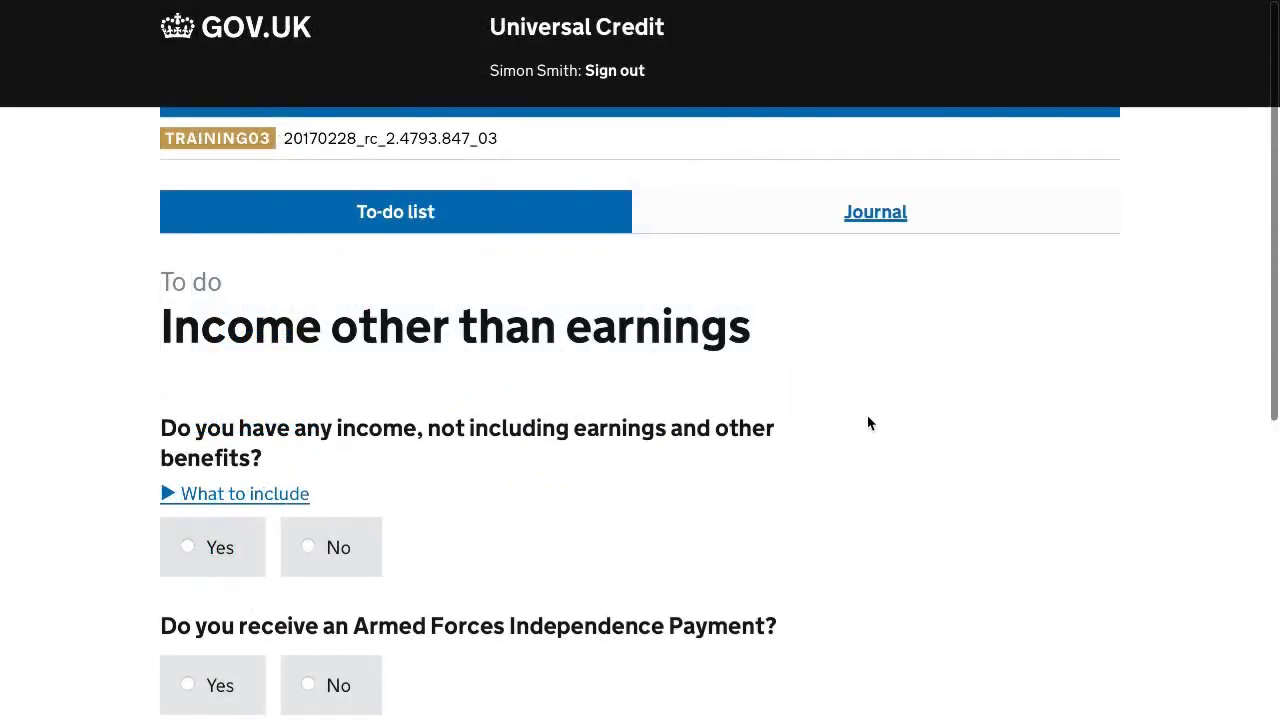
Review the questions in the Income other than earnings task.
scroll(868, 418, "down", 3)
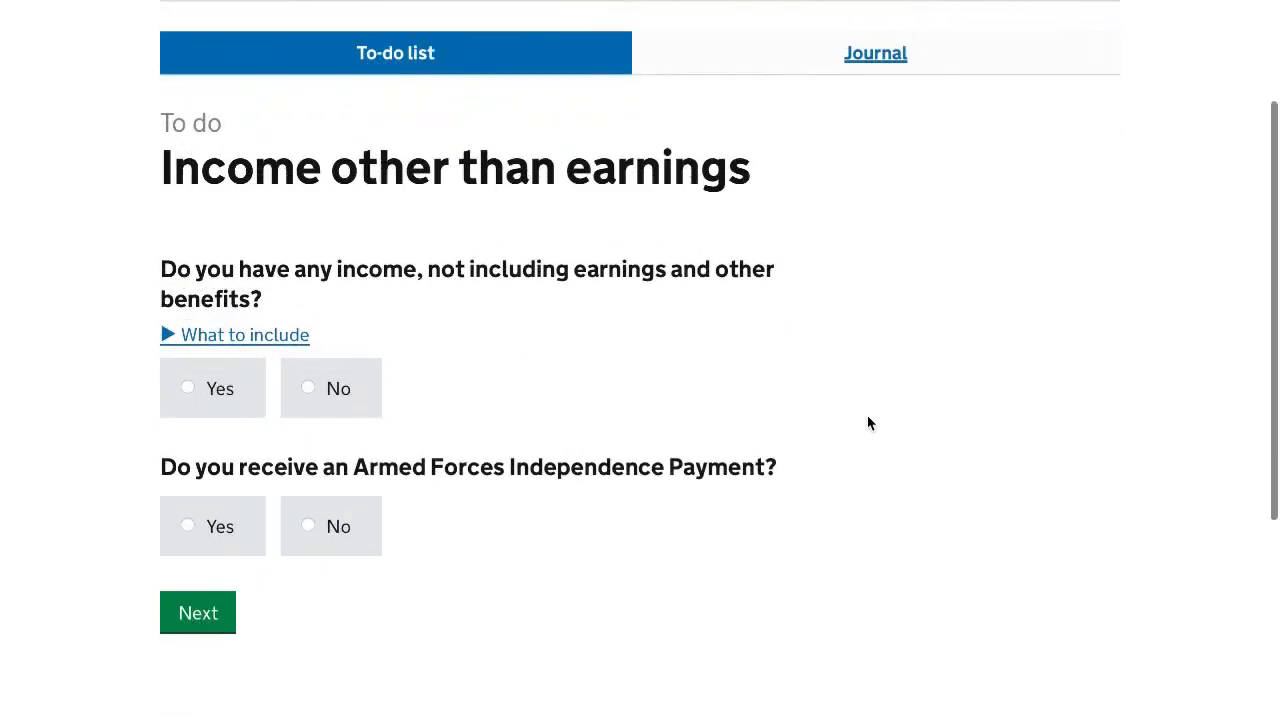
scroll(868, 423, "down", 3)
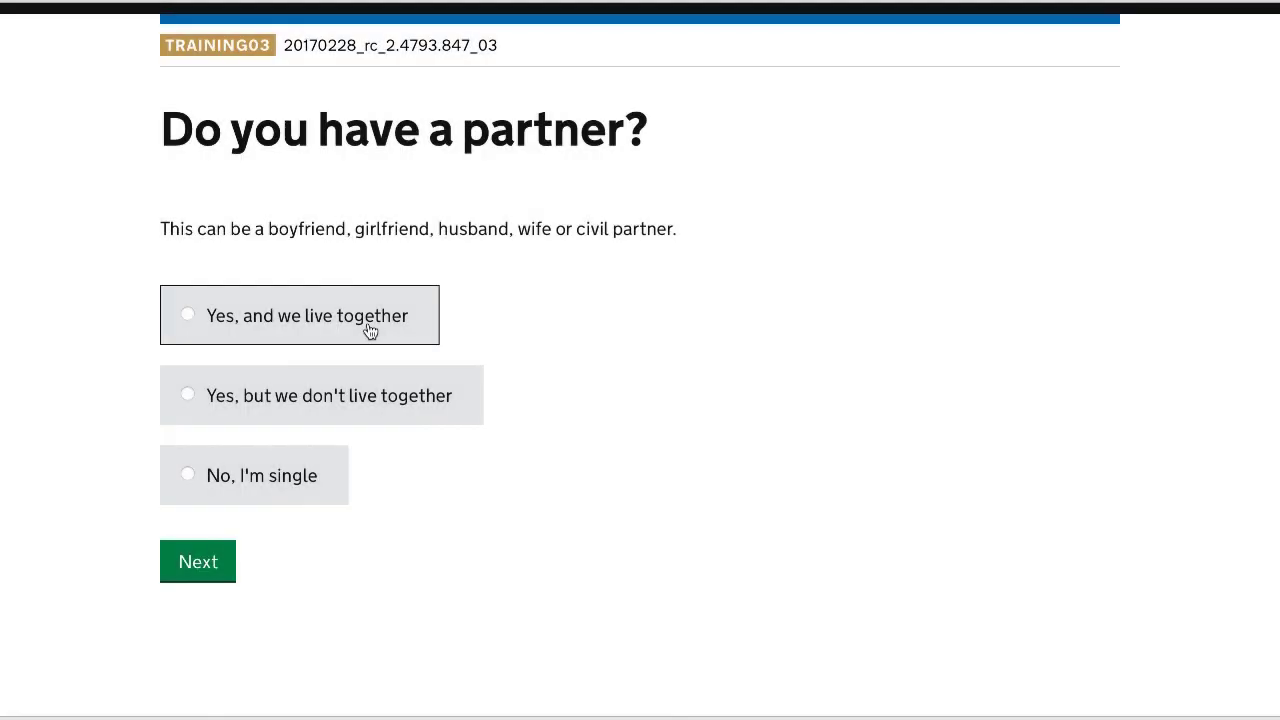
Answer that there is a partner living in the same home and continue past the joint claim information.
left_click(372, 331)
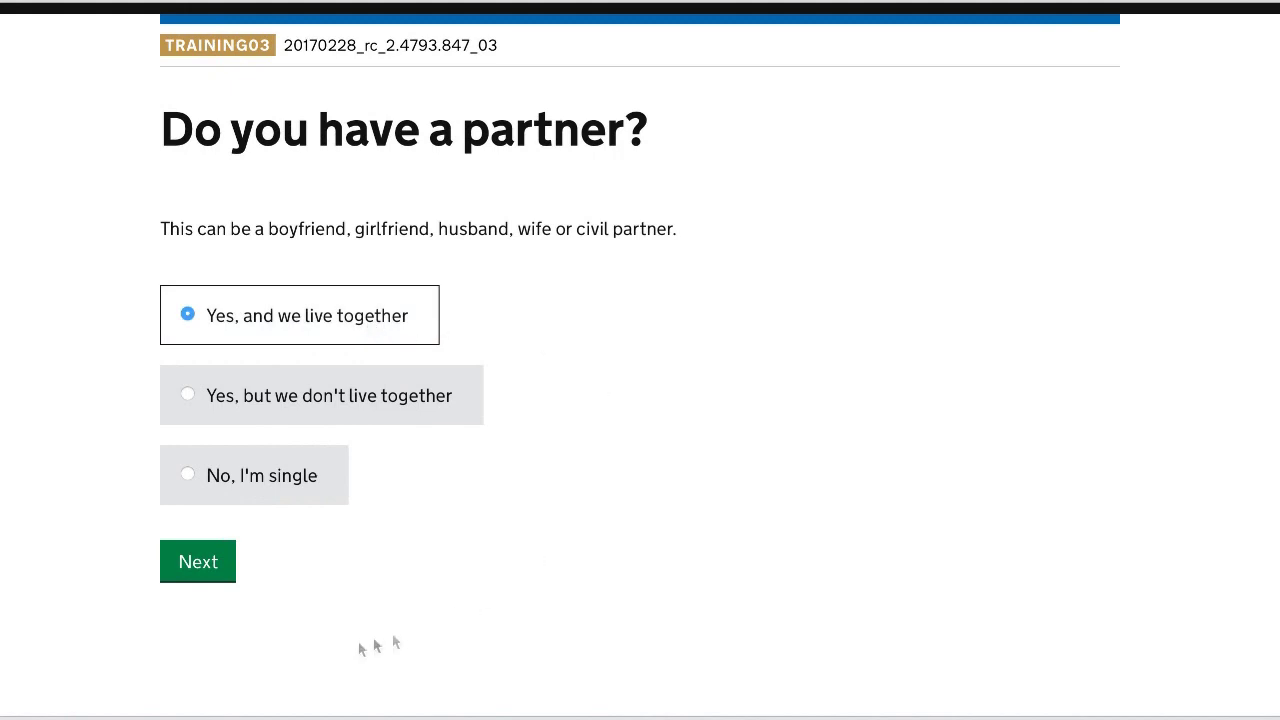
left_click(203, 578)
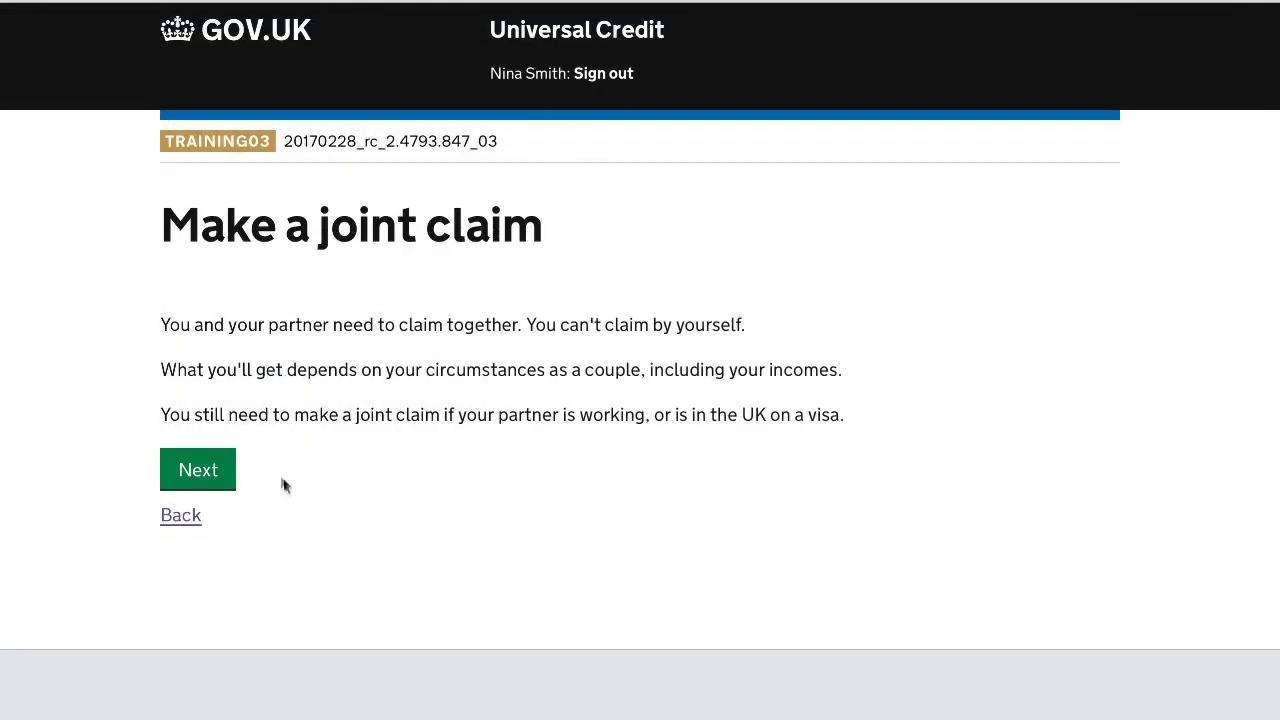
left_click(198, 469)
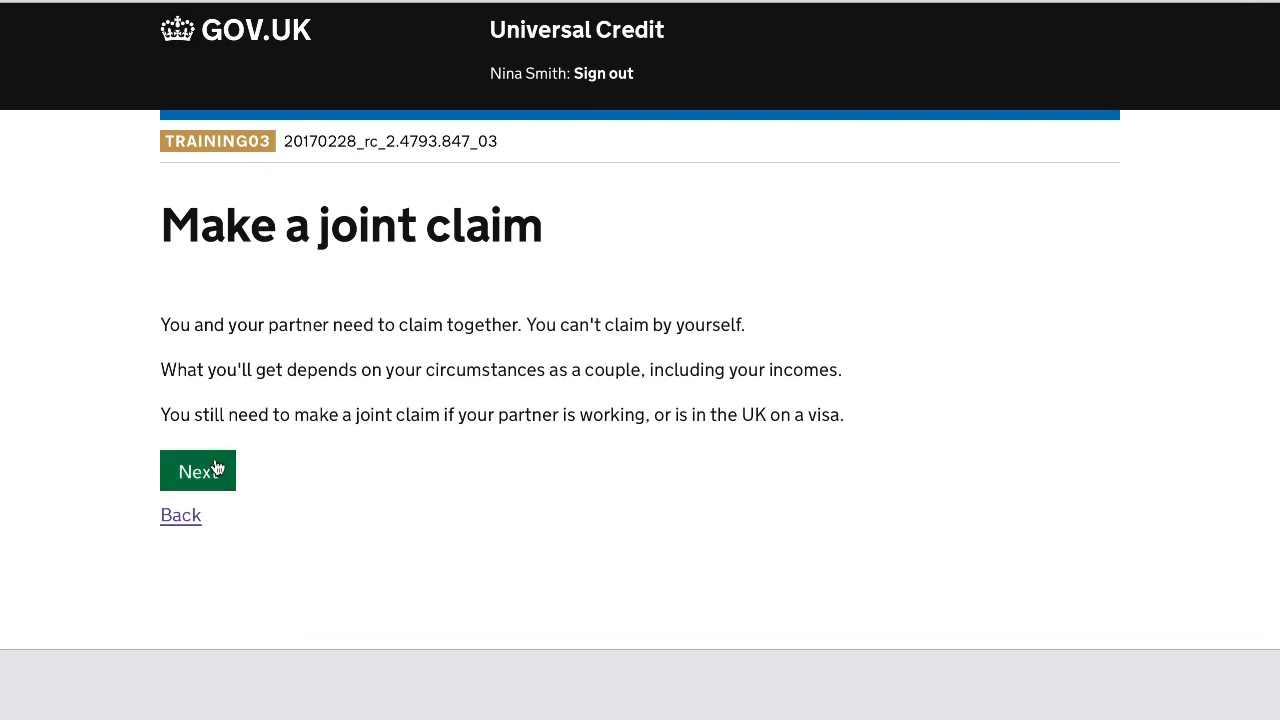
Find the linking code on the partner's to-do list and enter it with the partner's first name and postcode to link the accounts.
scroll(1006, 424, "down", 3)
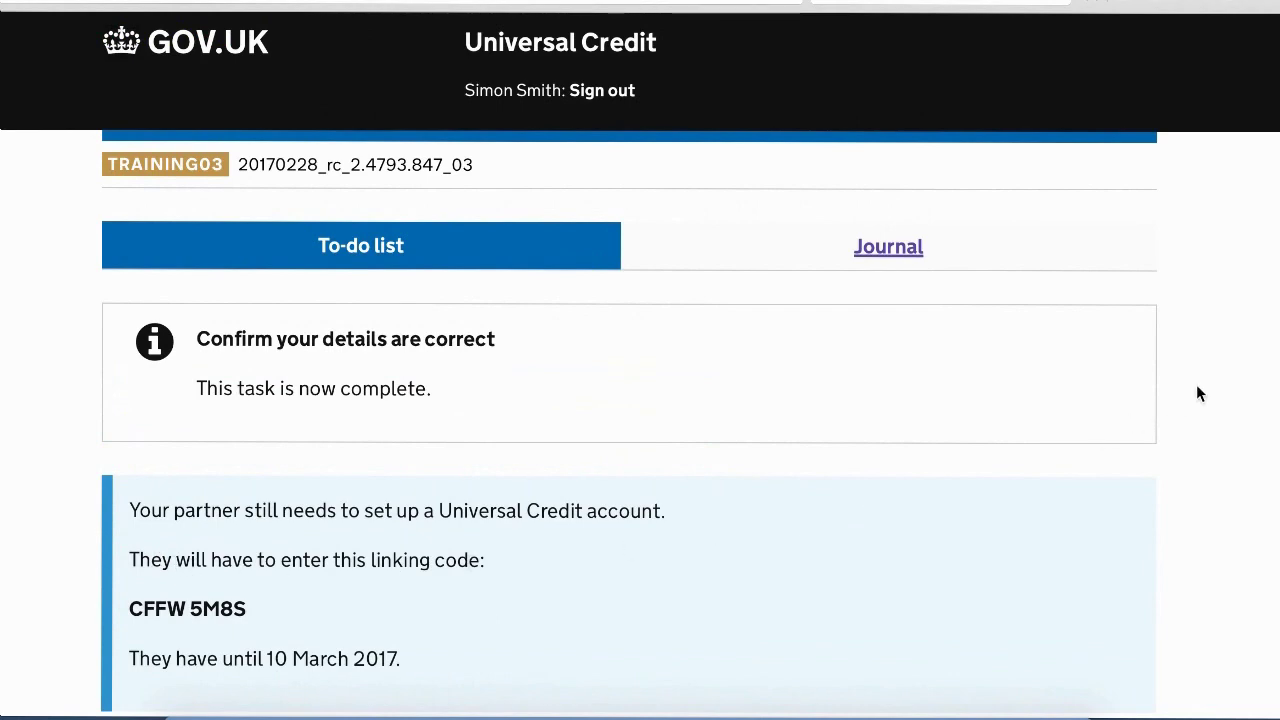
scroll(1200, 394, "down", 3)
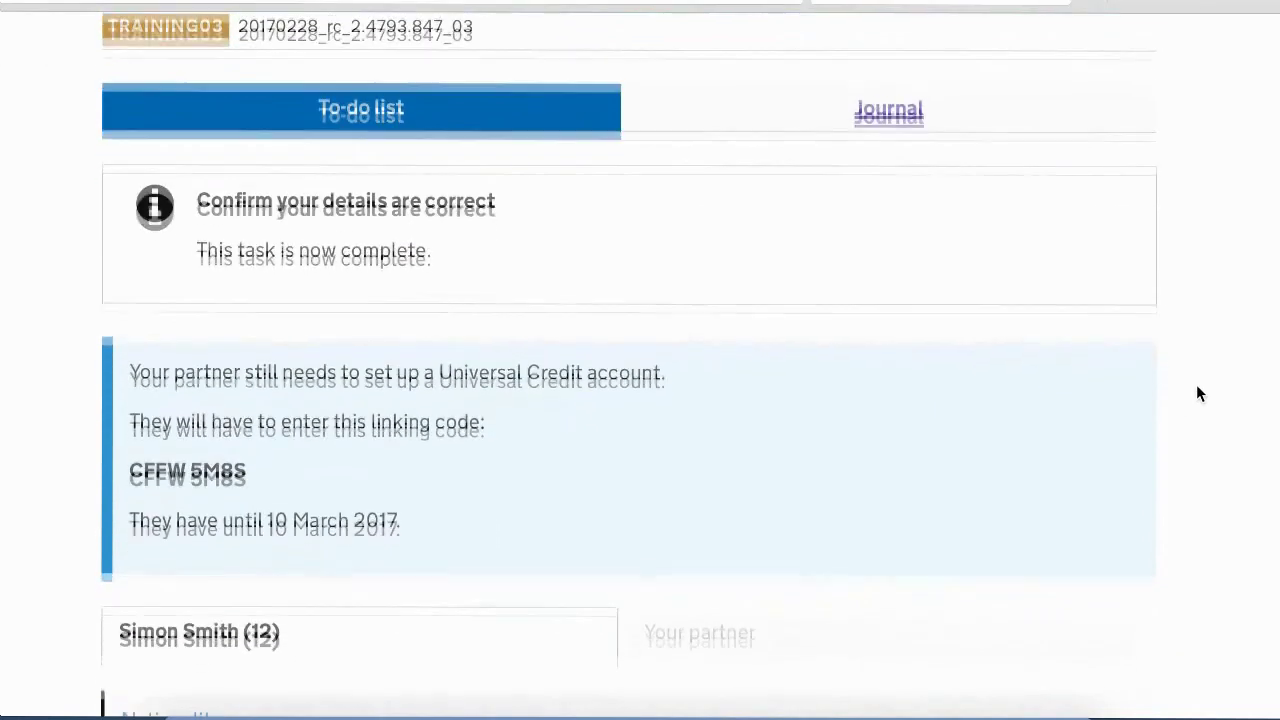
scroll(1200, 394, "up", 2)
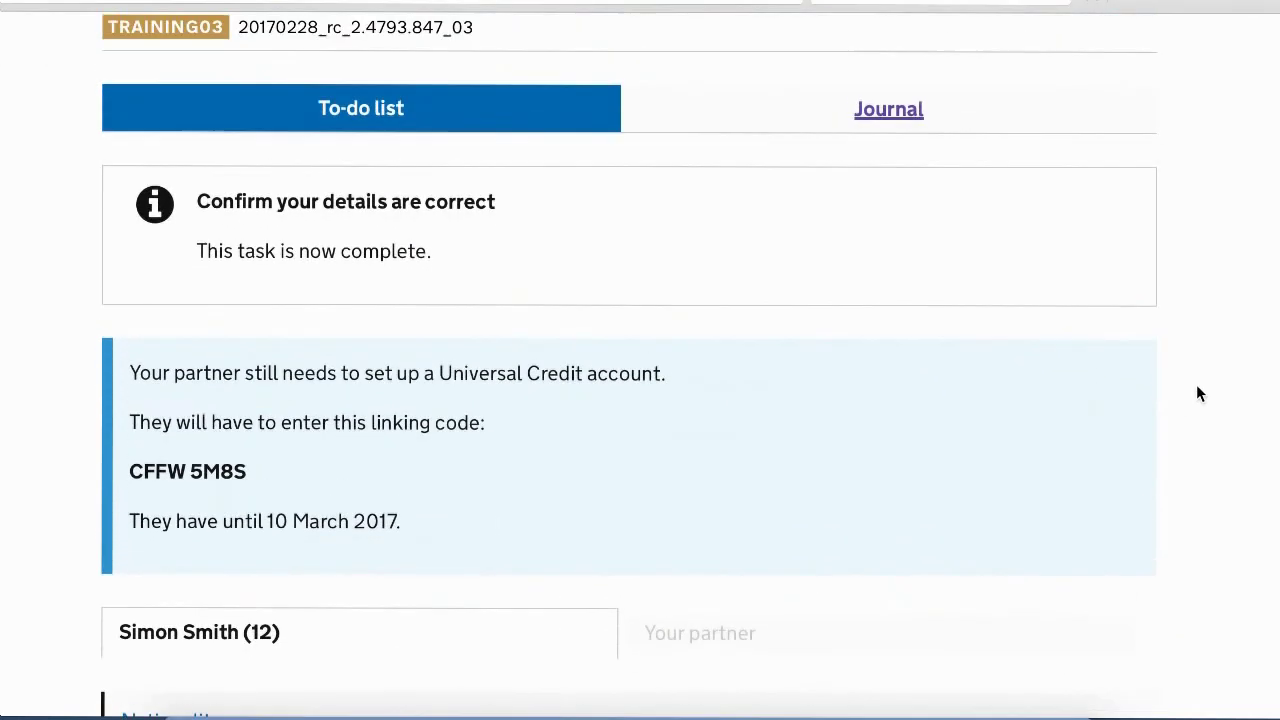
scroll(1198, 393, "up", 2)
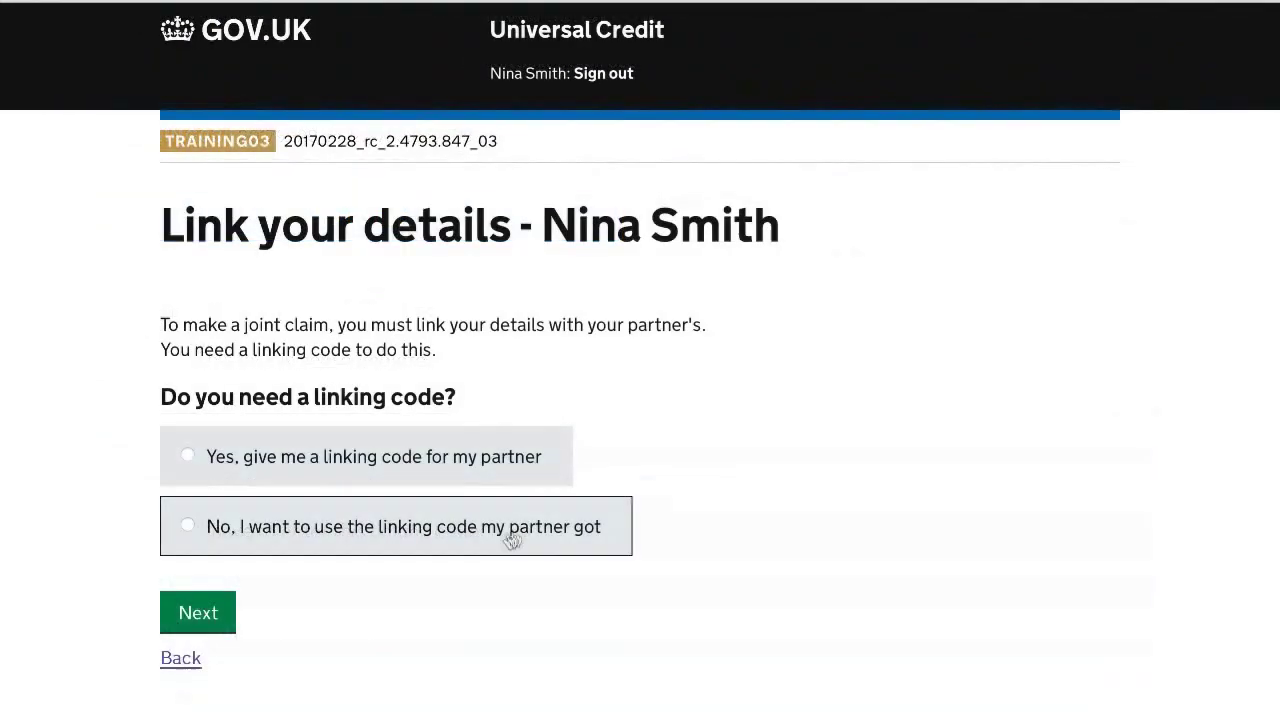
left_click(467, 545)
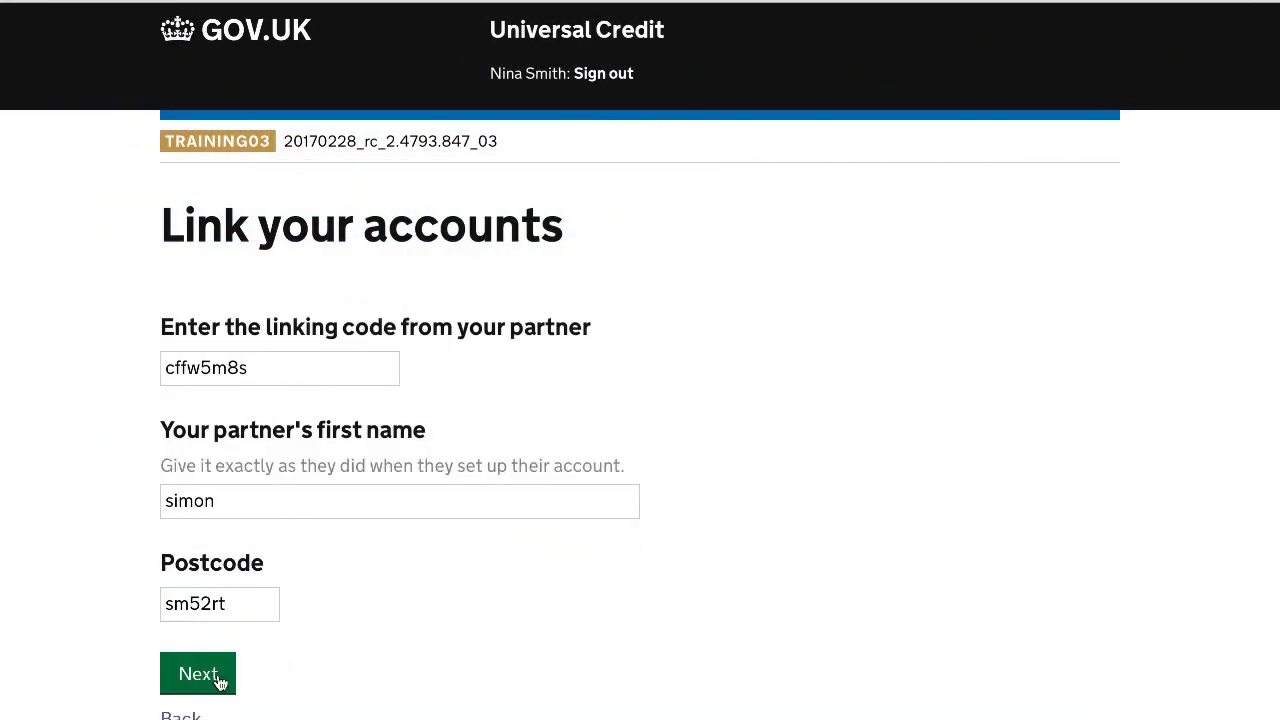
left_click(198, 674)
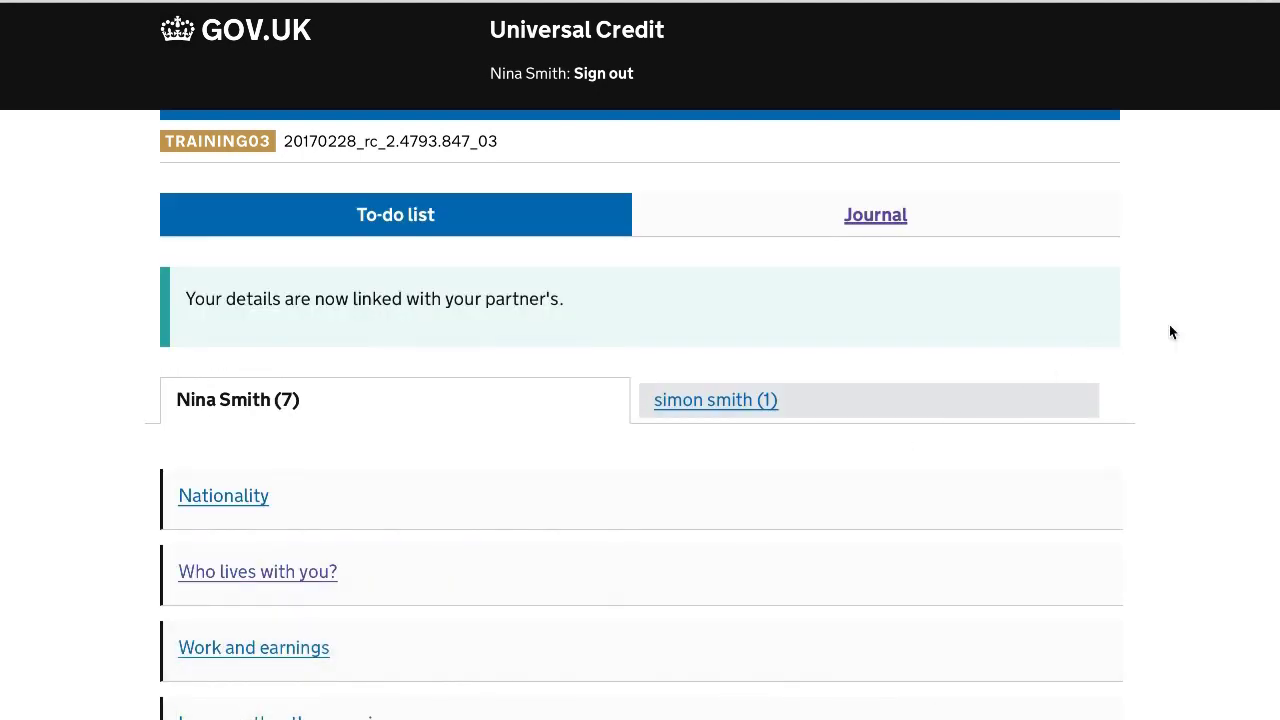
Look through both partners' to-do lists in the linked claim and open the Nationality task.
scroll(1169, 324, "down", 2)
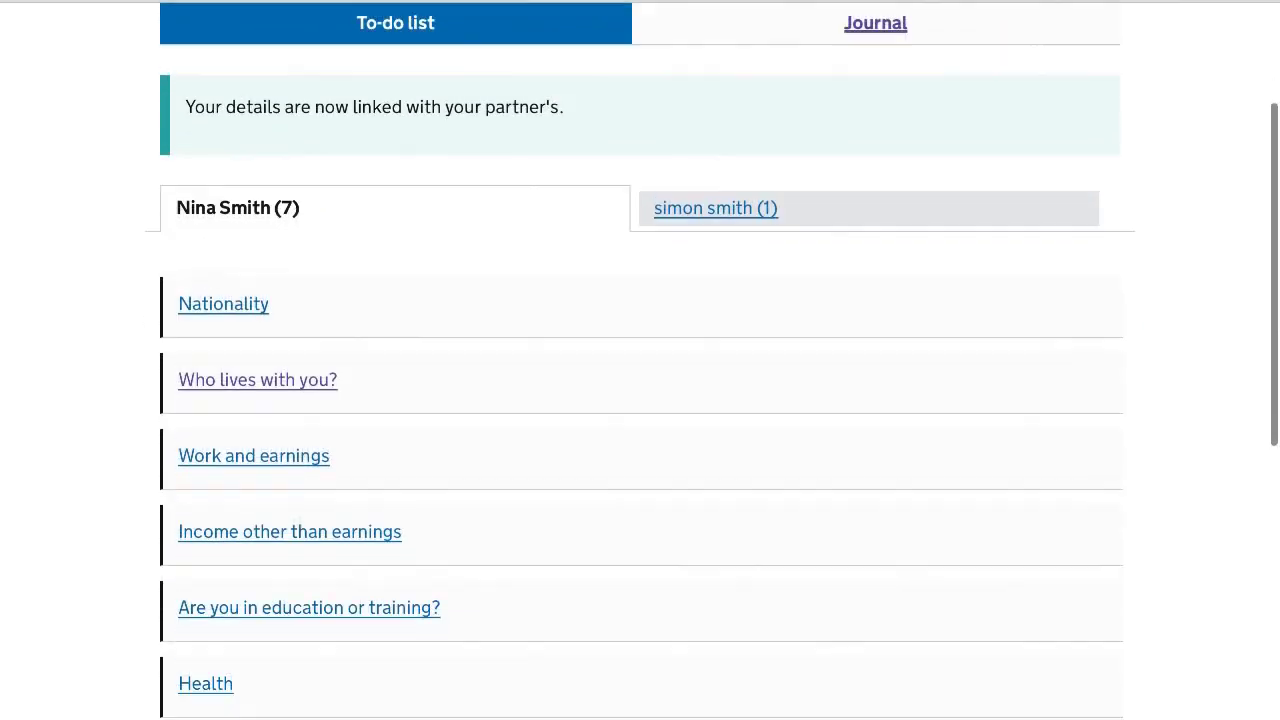
scroll(763, 206, "down", 1)
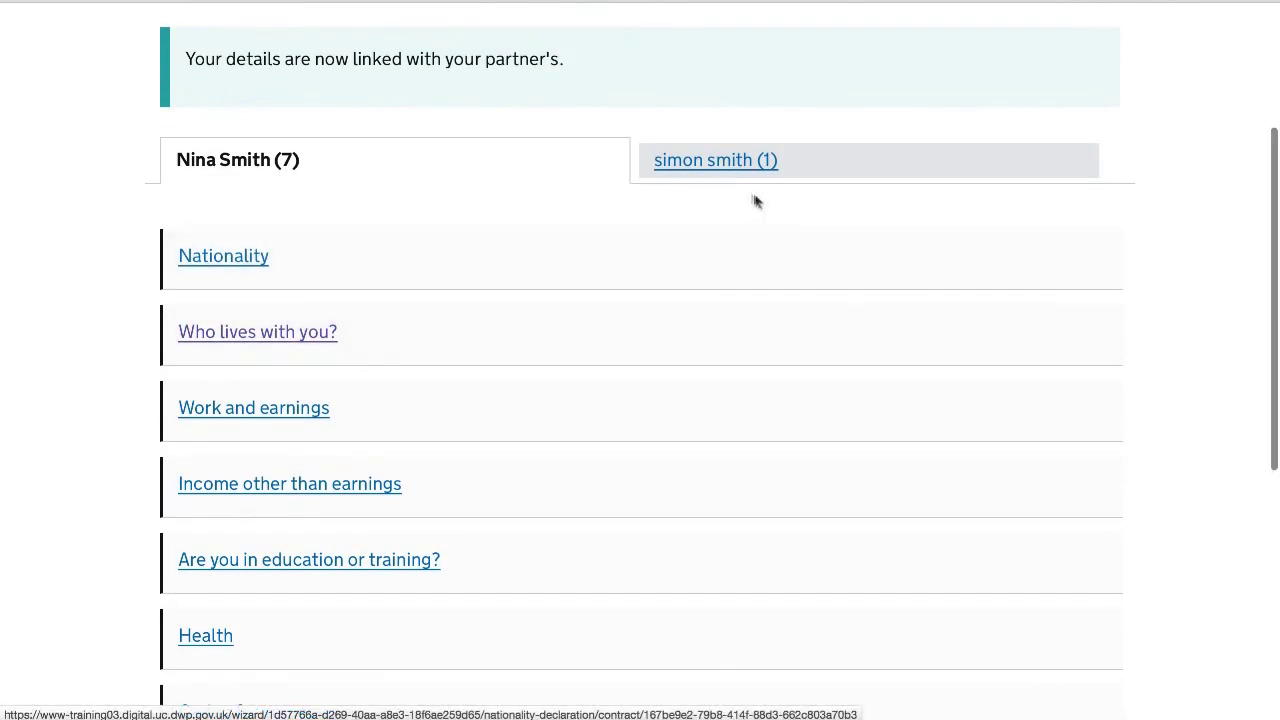
left_click(712, 163)
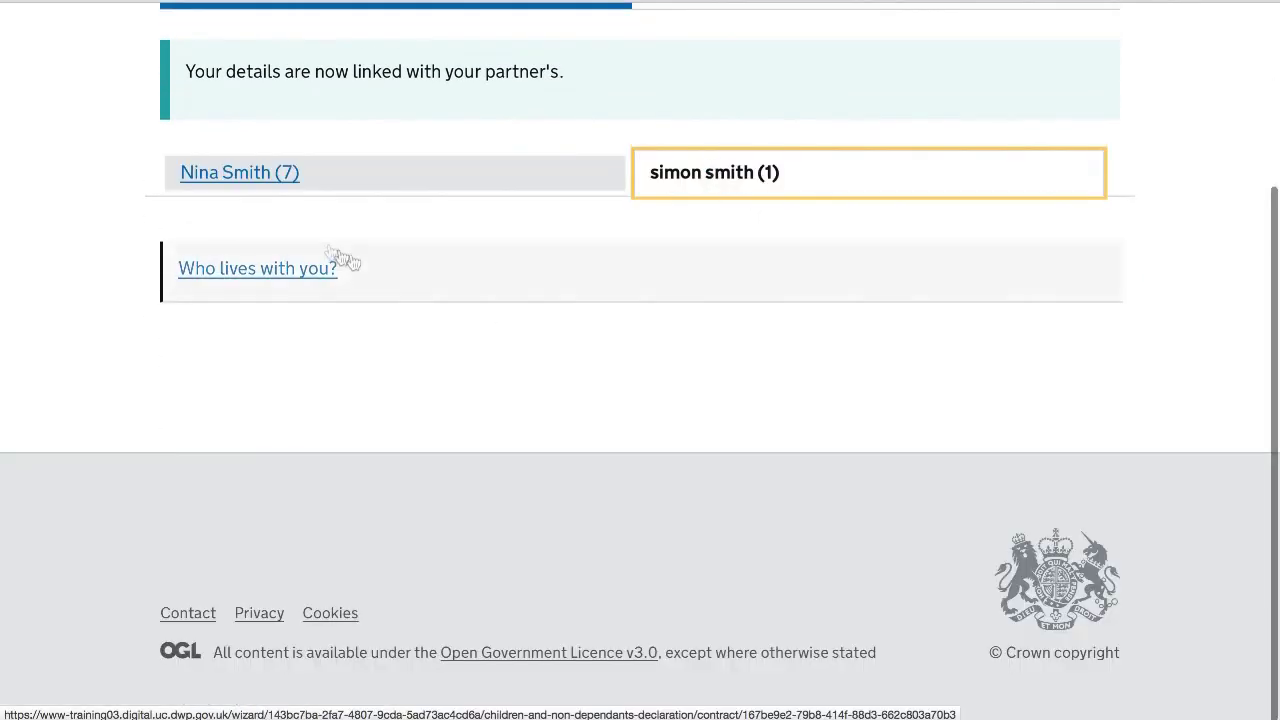
left_click(266, 182)
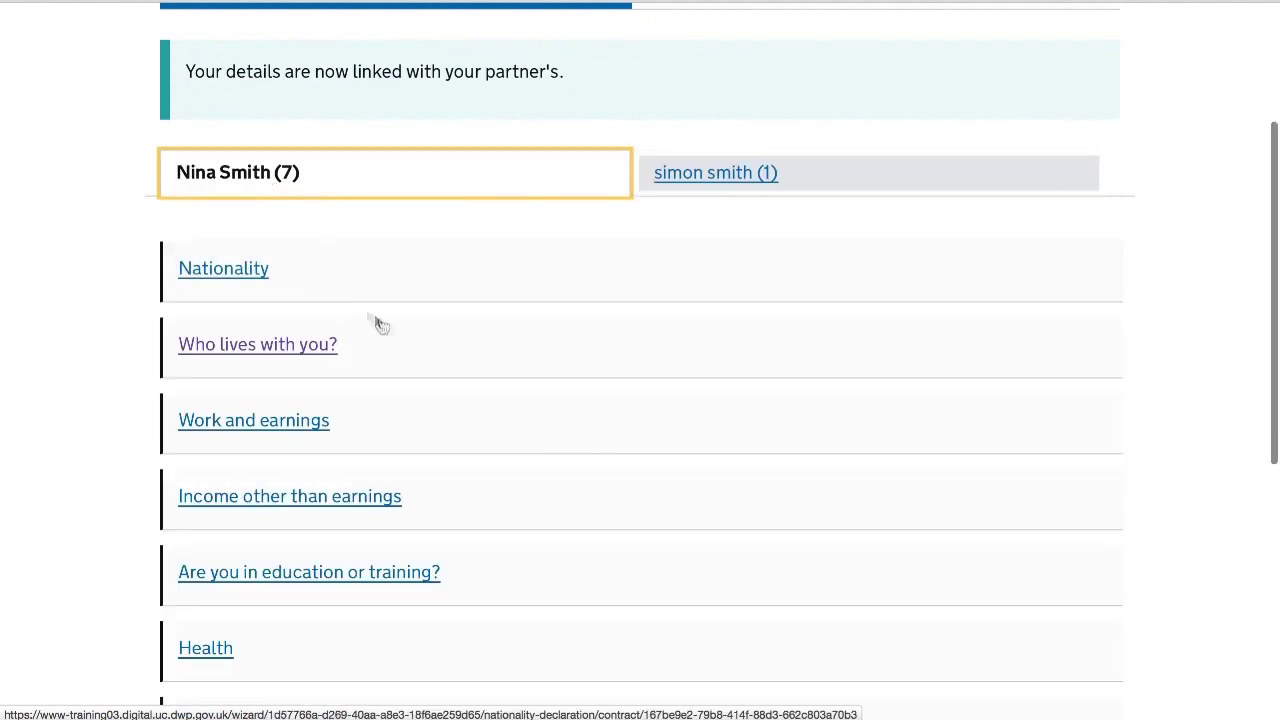
left_click(250, 284)
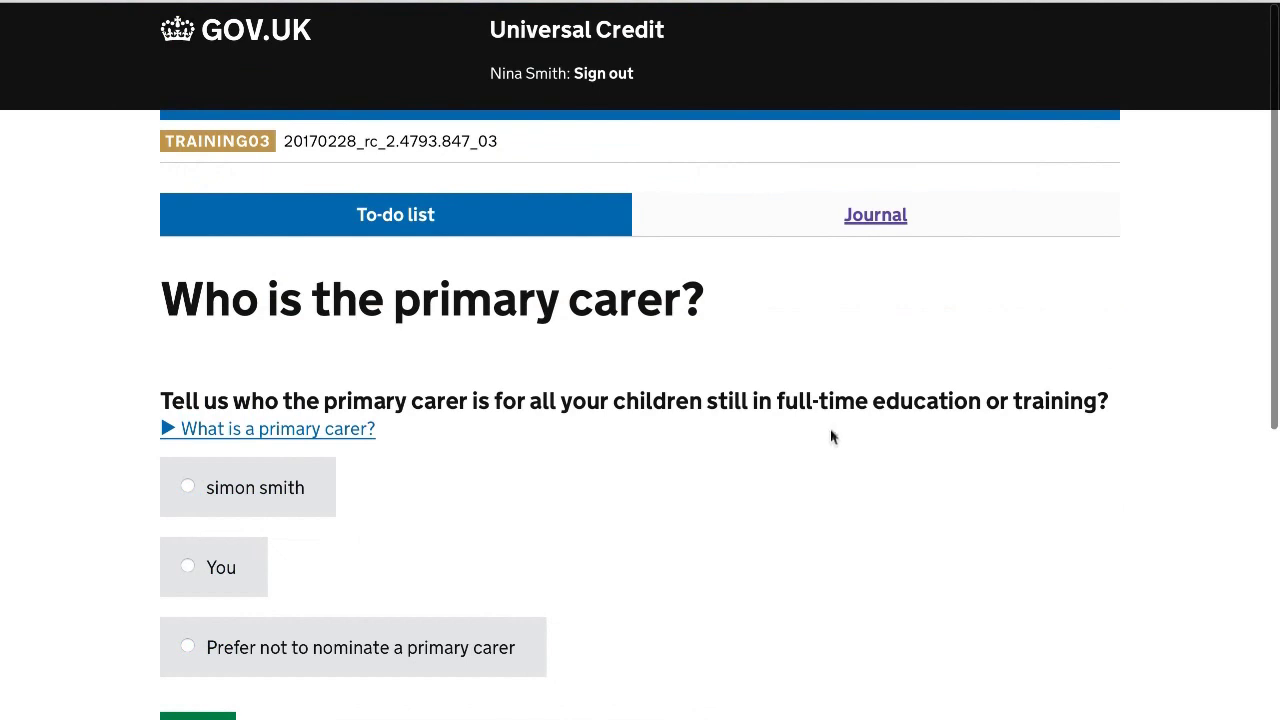
Confirm both partners' Income other than earnings details as correct, agree with the full details of the claim and continue.
scroll(829, 438, "down", 2)
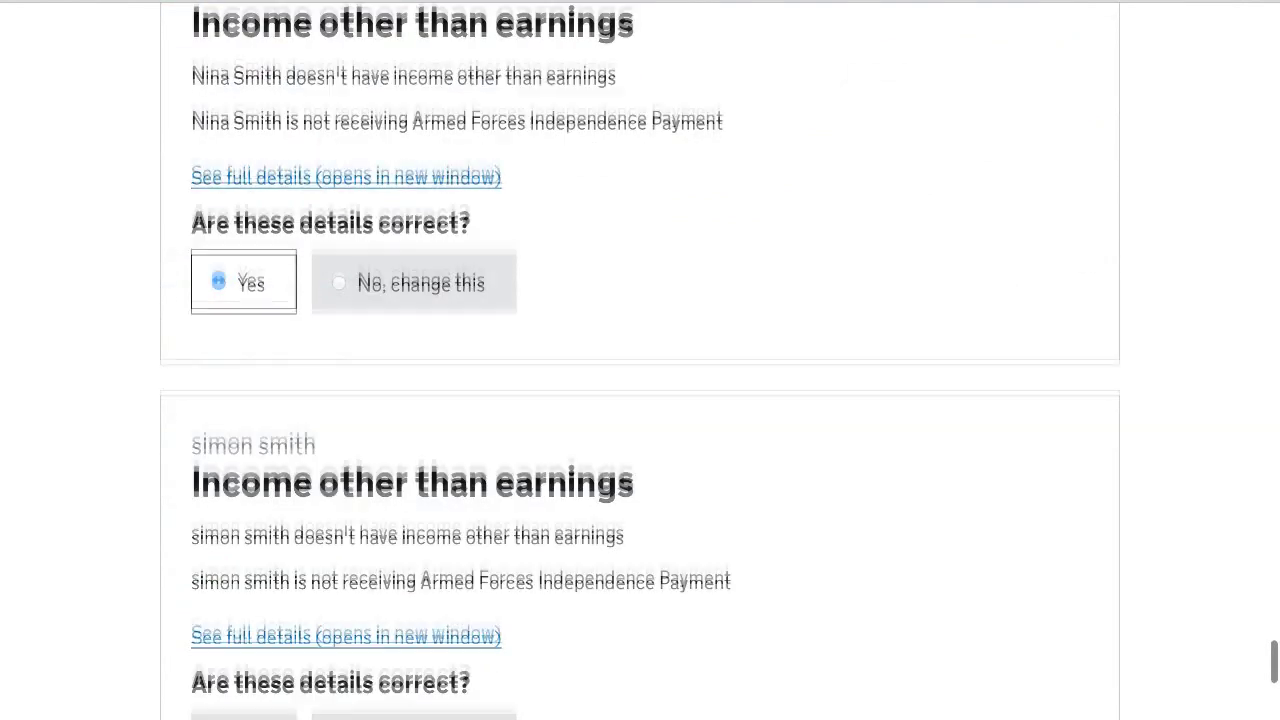
scroll(640, 360, "down", 3)
left_click(251, 340)
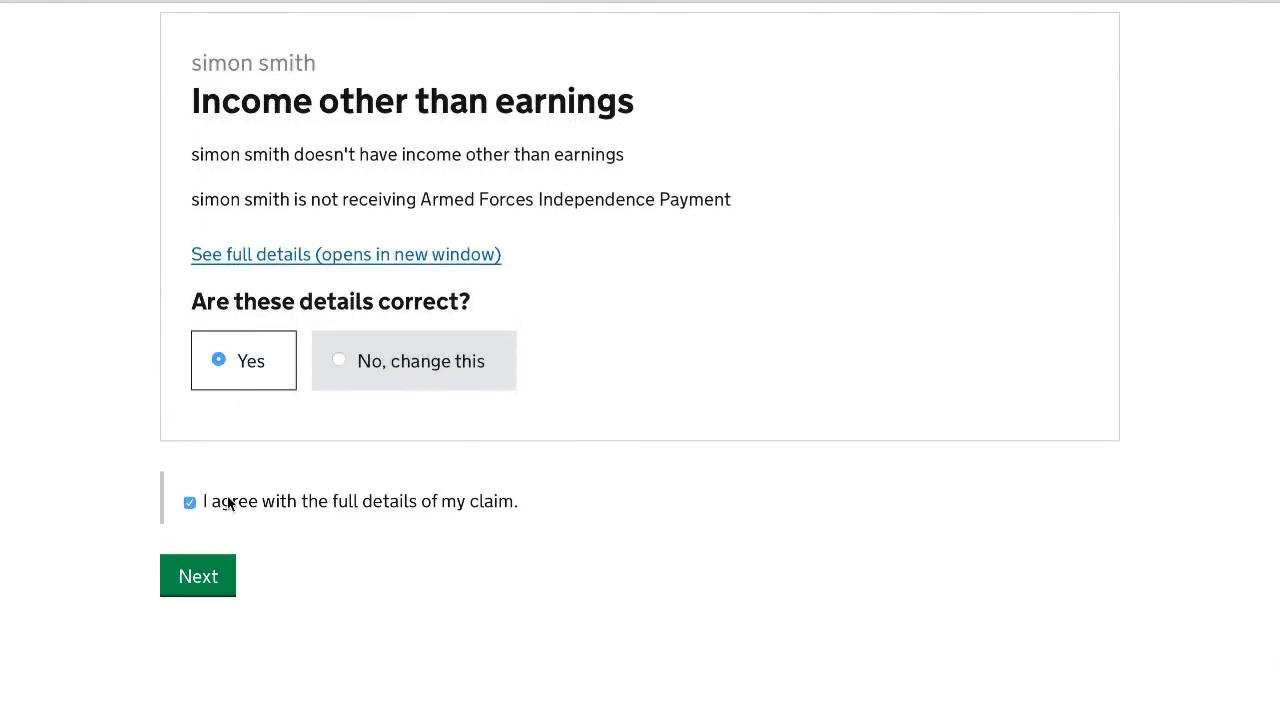
left_click(211, 590)
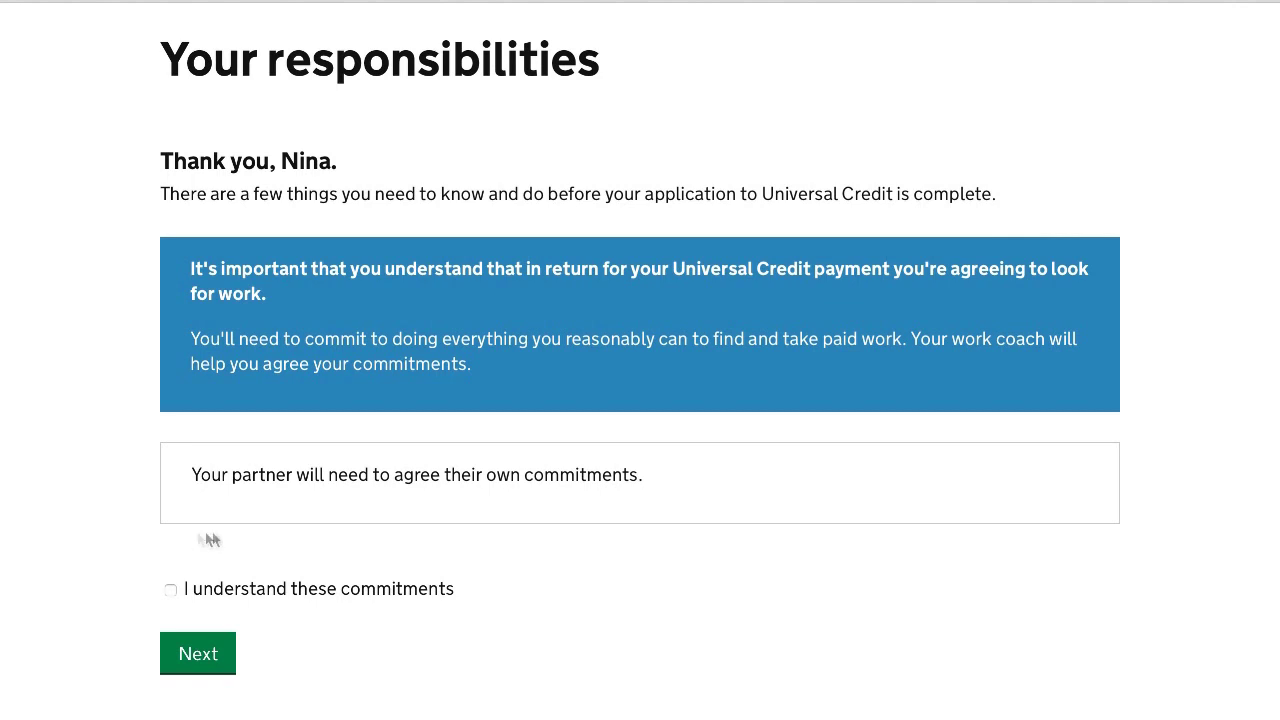
Accept the commitments under Your responsibilities, agree to the declaration and submit the joint claim.
left_click(210, 665)
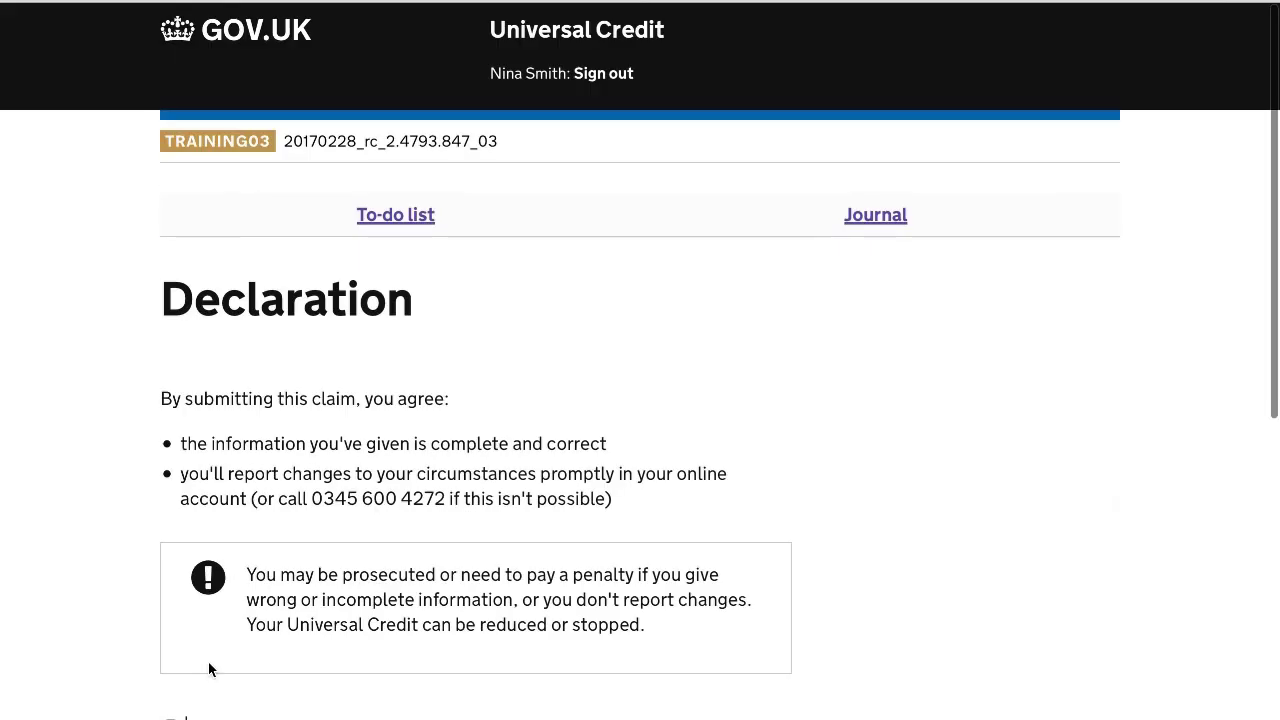
scroll(935, 427, "down", 2)
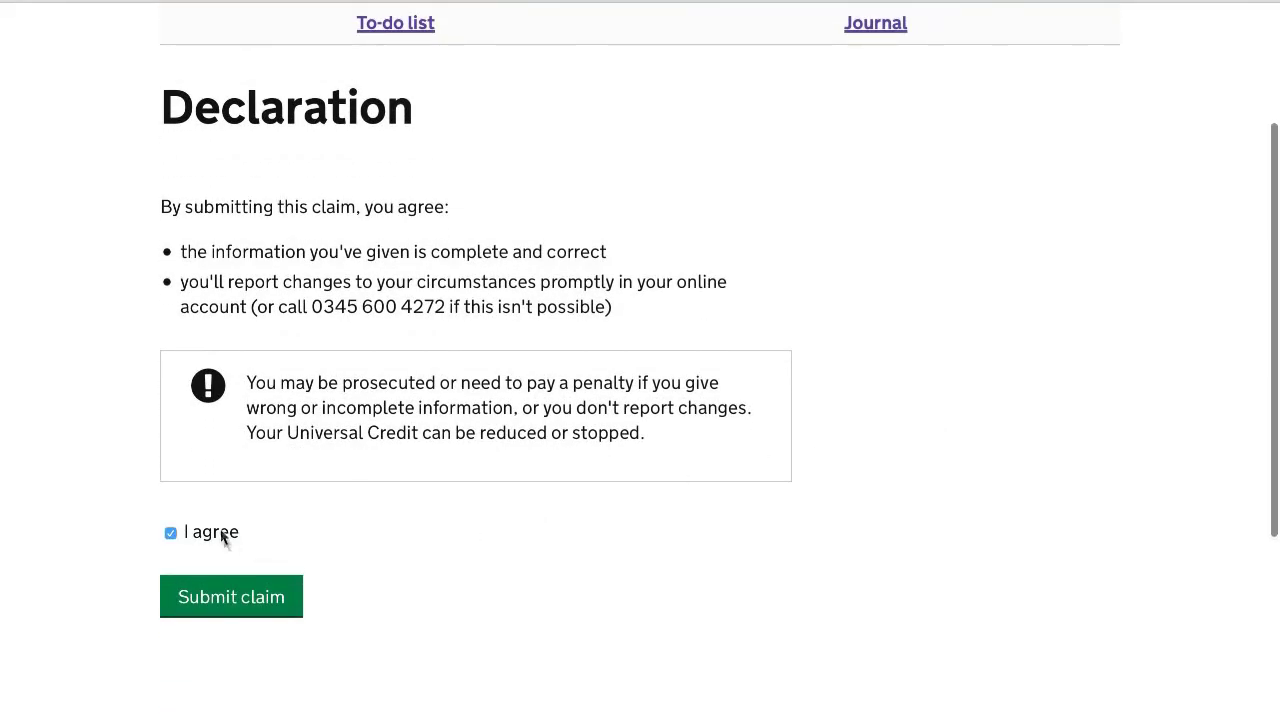
left_click(251, 598)
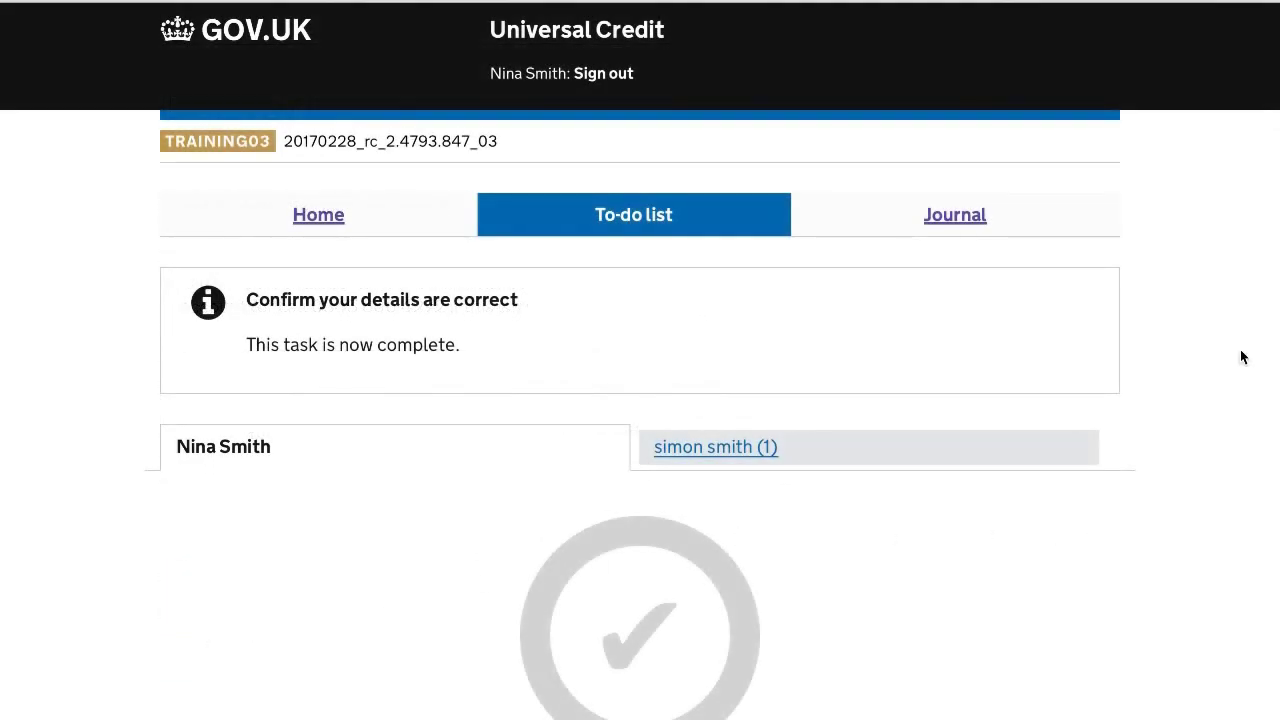
Check the completed to-do list and sign out of the Universal Credit account.
scroll(1242, 358, "down", 1)
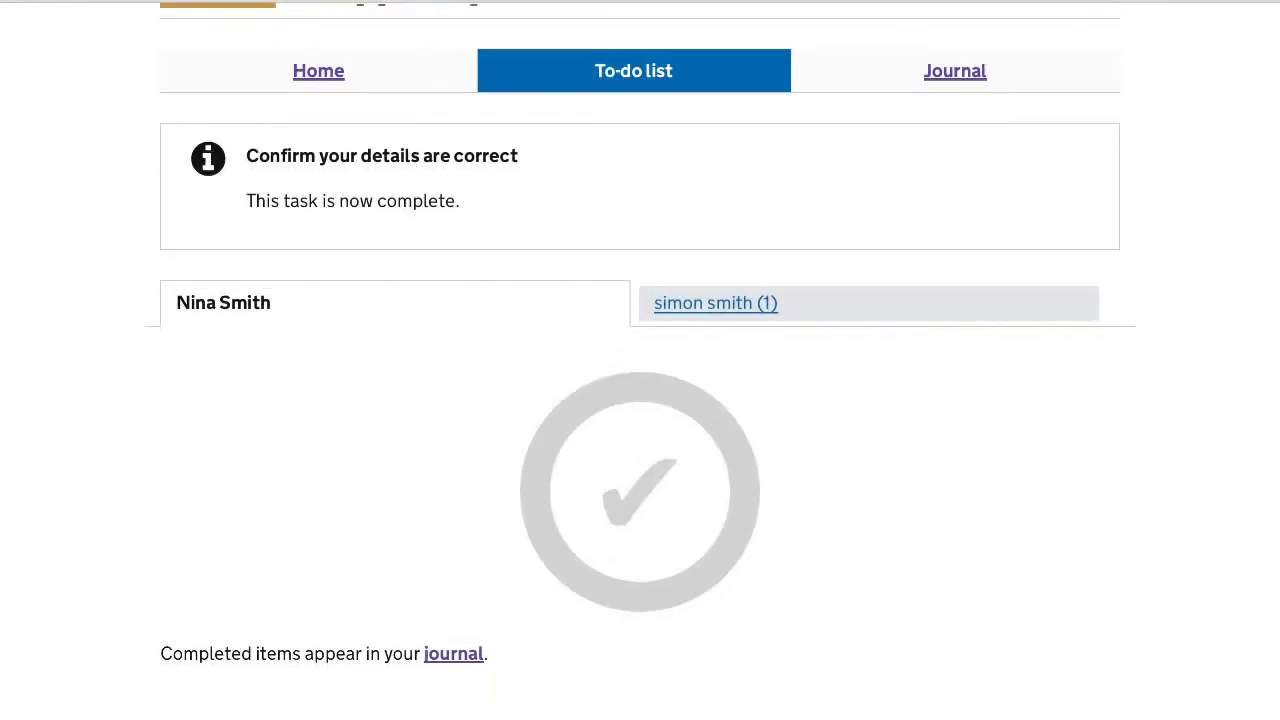
scroll(1242, 358, "up", 1)
left_click(610, 74)
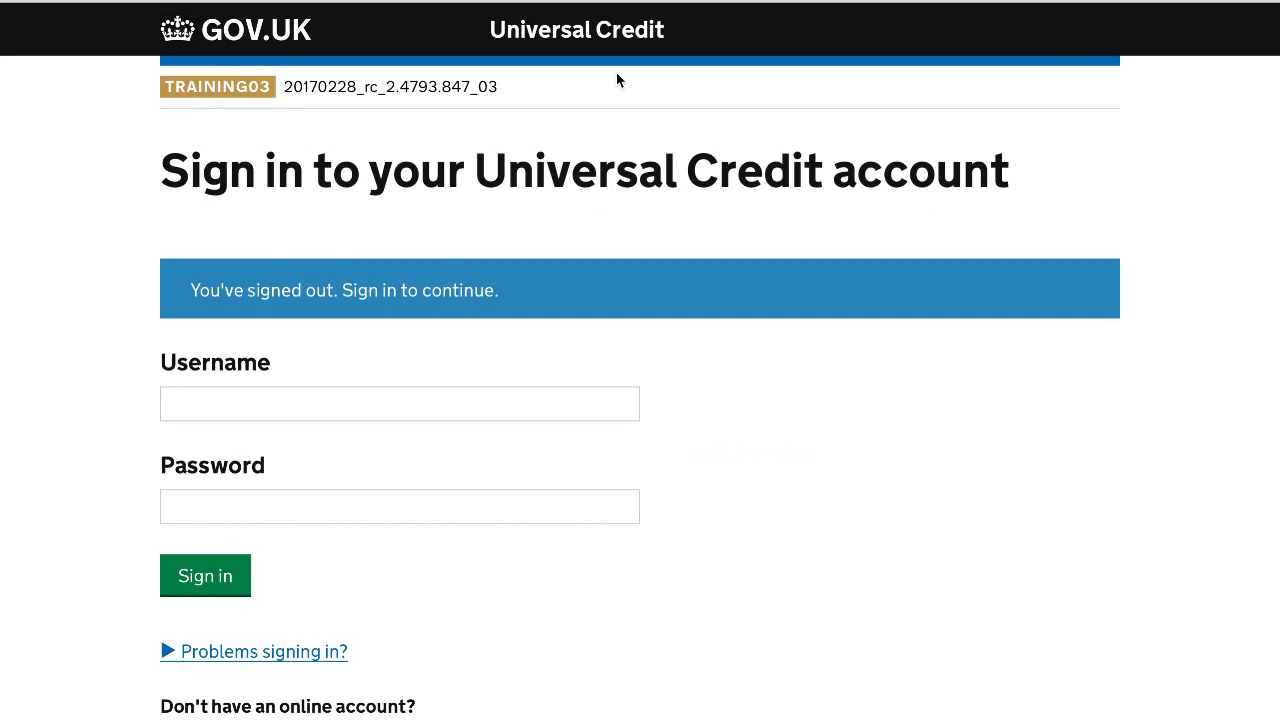